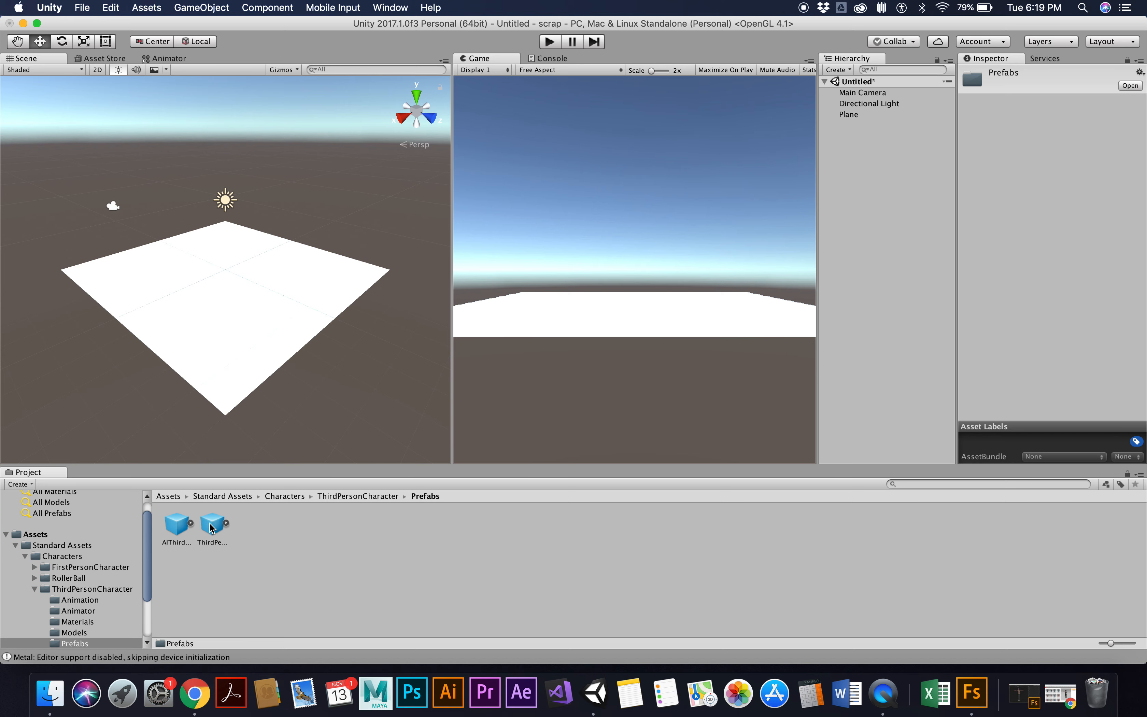
Step: Place the ThirdPersonController prefab near the middle of the plane and select its EthanBody child in a close-up framed view
{"action": "left_click_drag", "start_coordinate": [215, 528], "coordinate": [230, 285]}
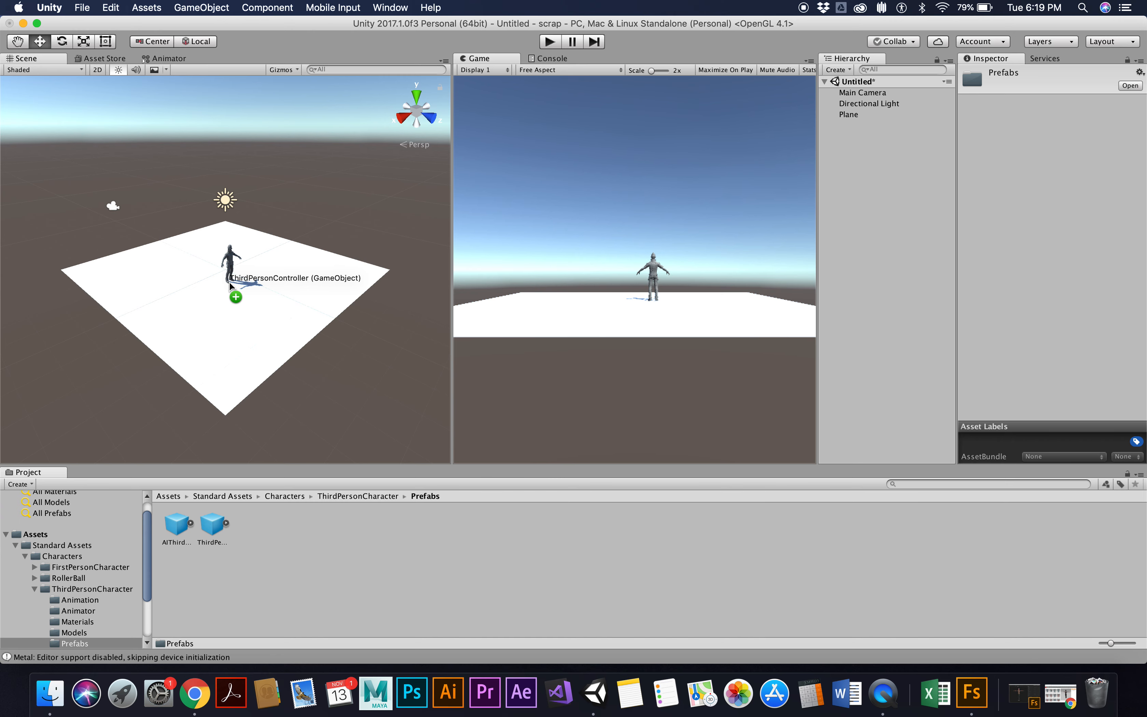
{"action": "left_click_drag", "start_coordinate": [231, 285], "coordinate": [230, 285]}
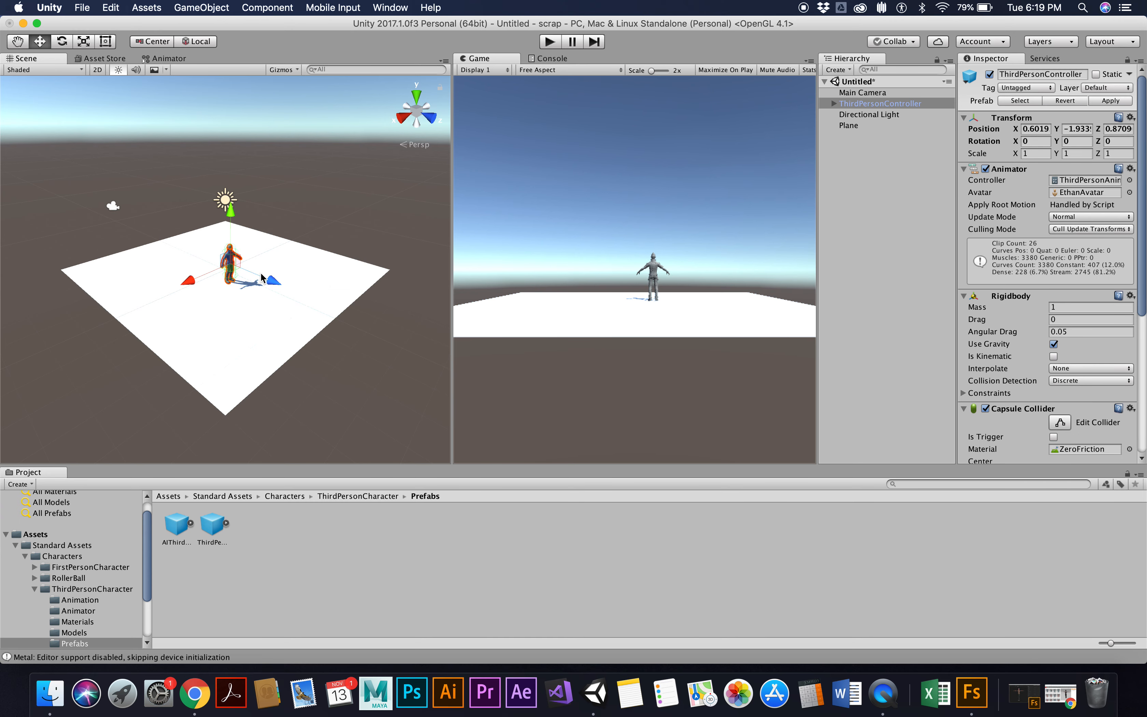
{"action": "left_click", "coordinate": [833, 103]}
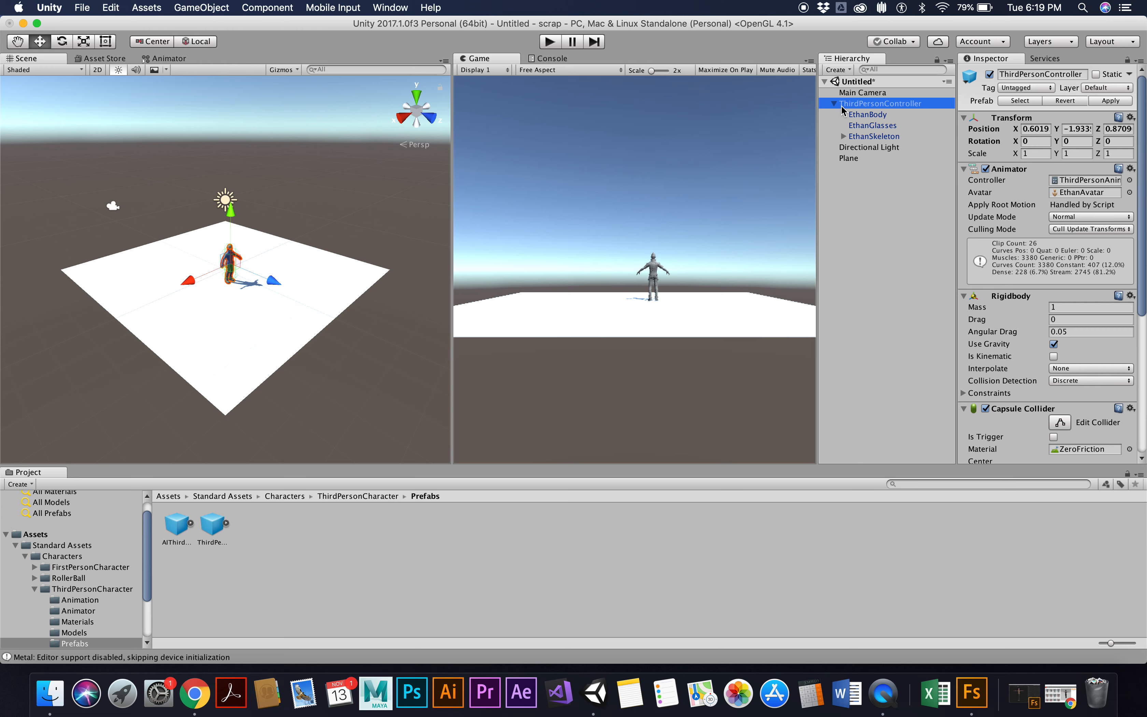
{"action": "left_click", "coordinate": [863, 116]}
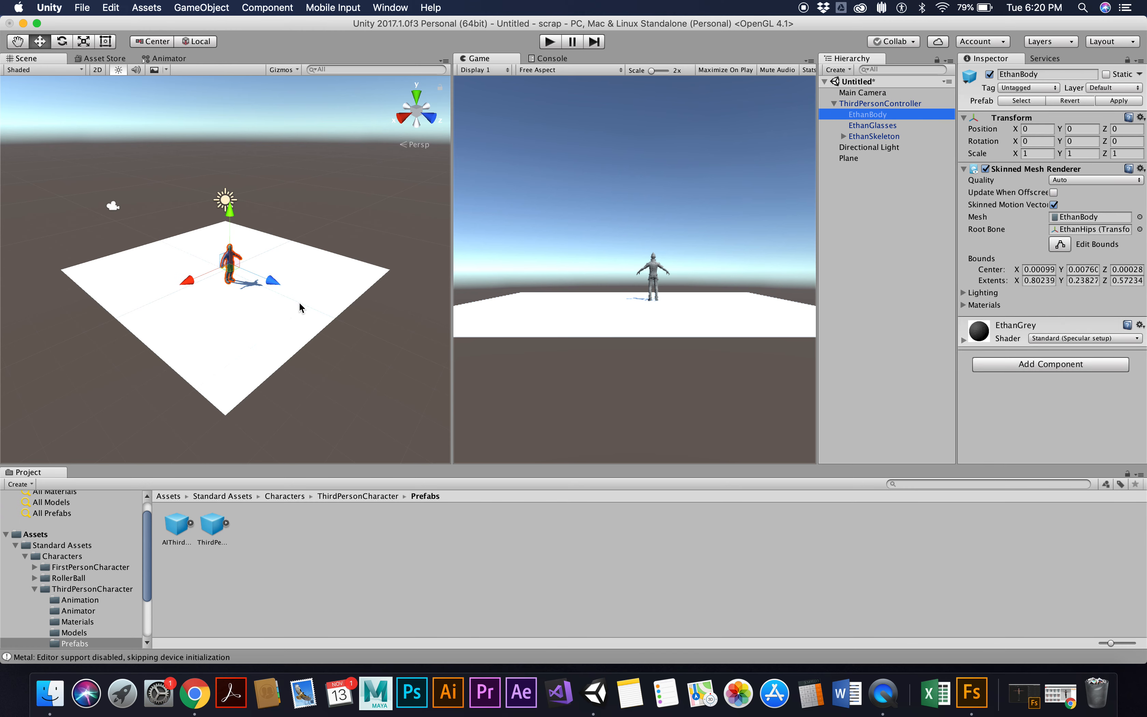
{"action": "key", "text": "f"}
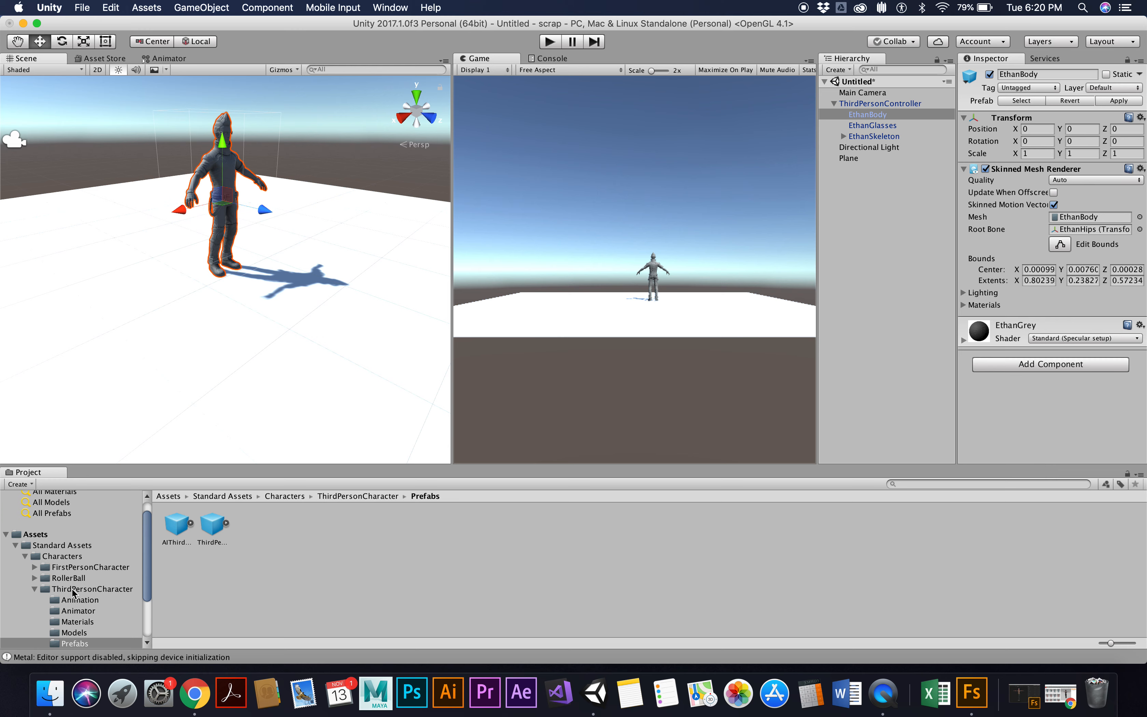
Step: Create a folder named Character directly under Assets
{"action": "left_click", "coordinate": [18, 546]}
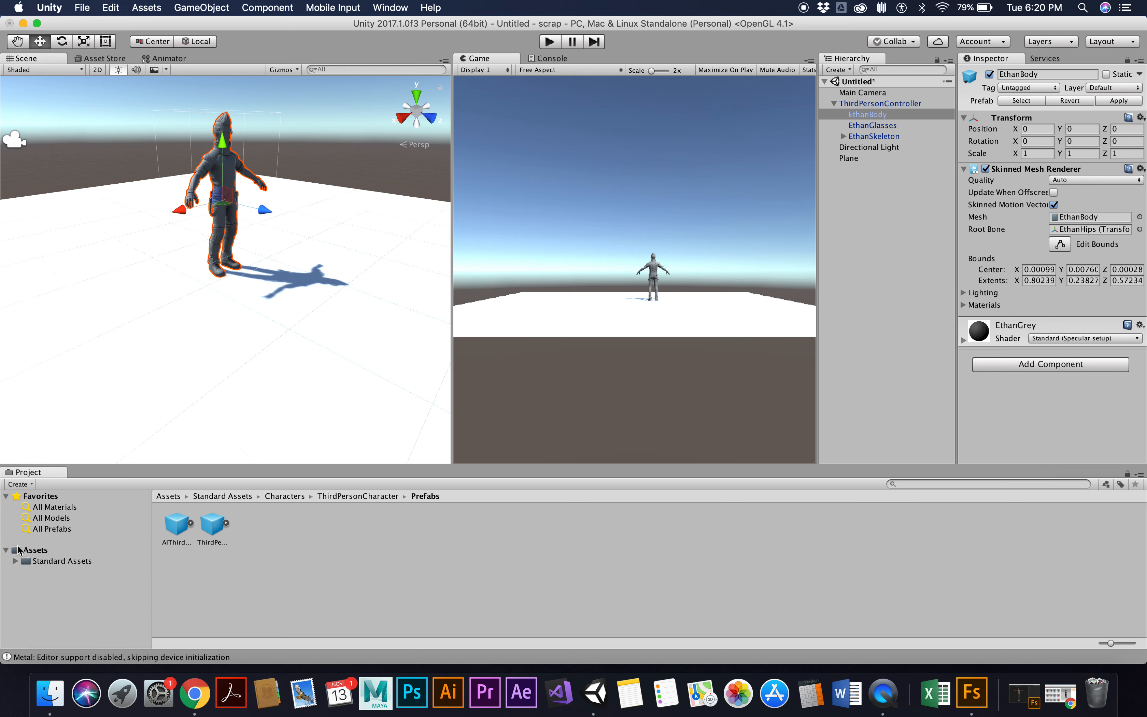
{"action": "left_click", "coordinate": [38, 550]}
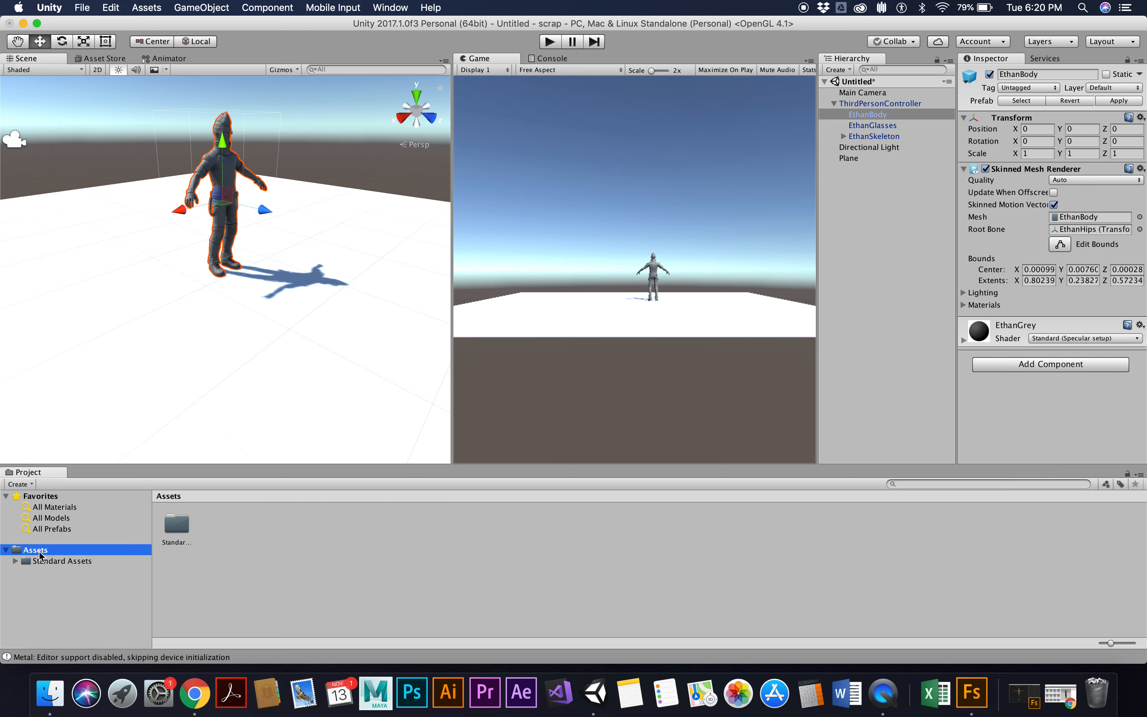
{"action": "right_click", "coordinate": [280, 550]}
{"action": "mouse_move", "coordinate": [324, 428]}
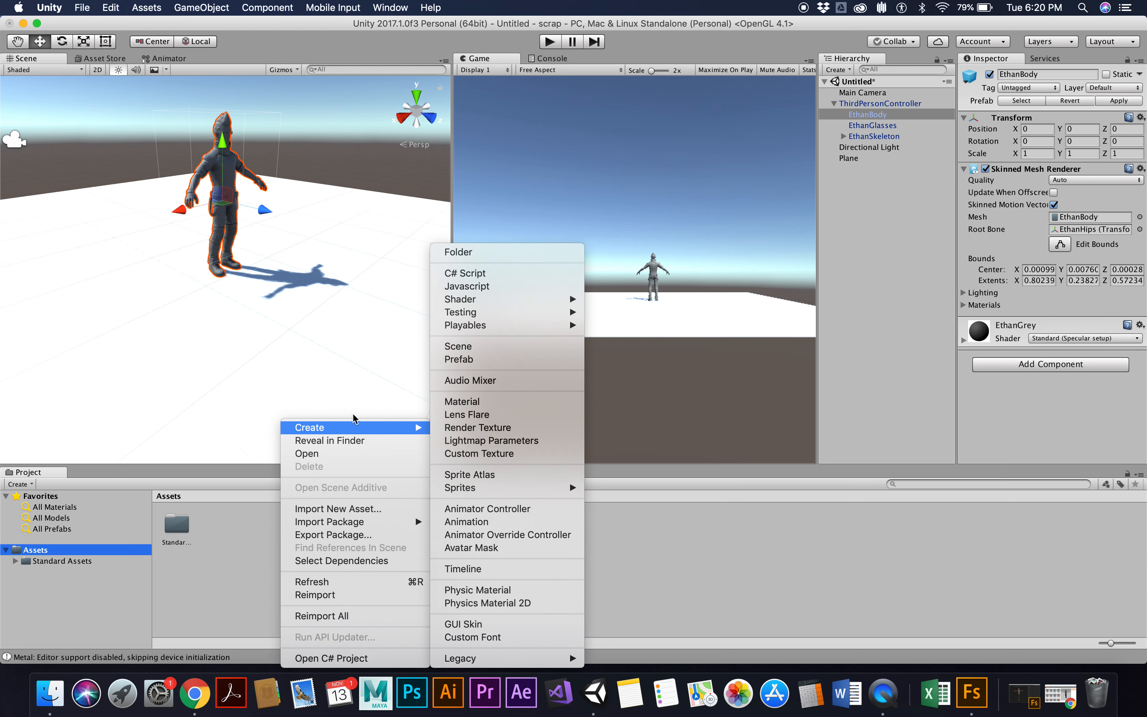
{"action": "left_click", "coordinate": [485, 253]}
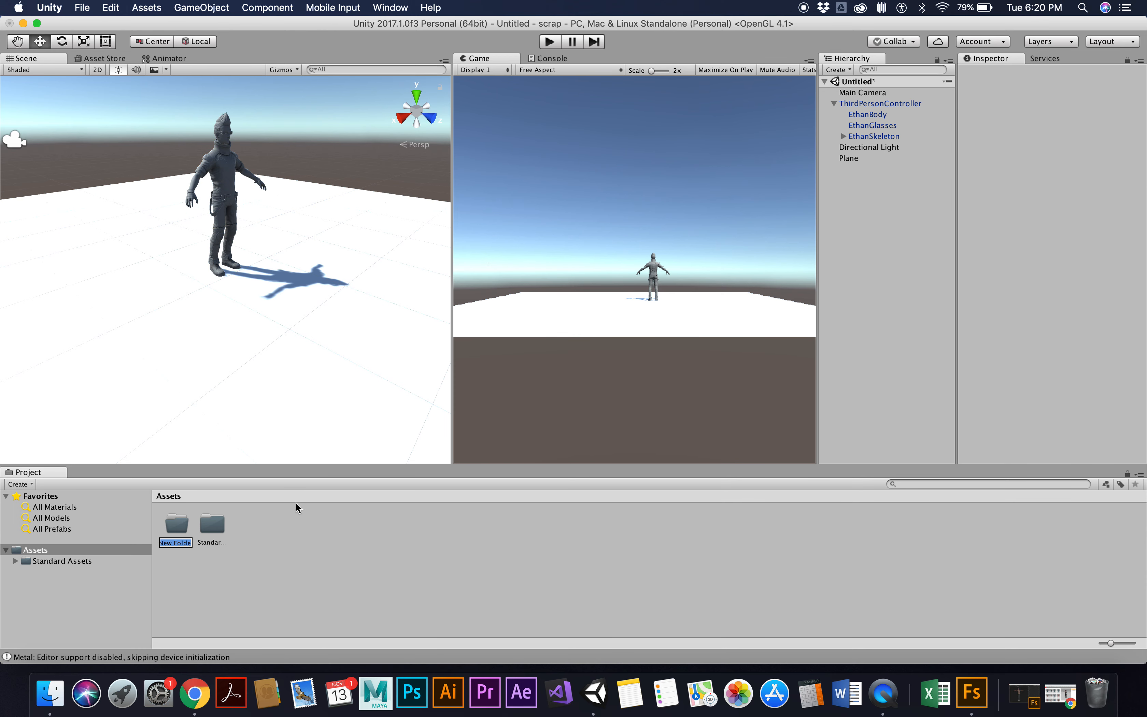
{"action": "type", "text": "Character"}
{"action": "key", "text": "Return"}
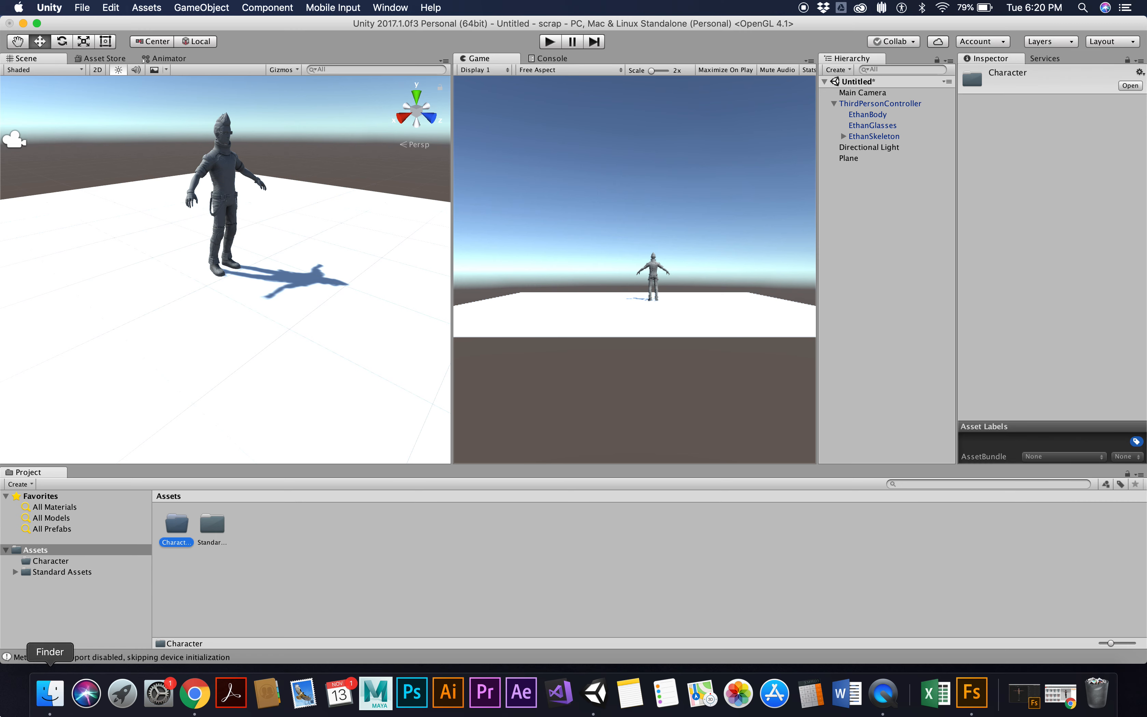
Step: Import guy.fbx from Downloads into the Character folder and fix its texture's normal map setting
{"action": "double_click", "coordinate": [177, 528]}
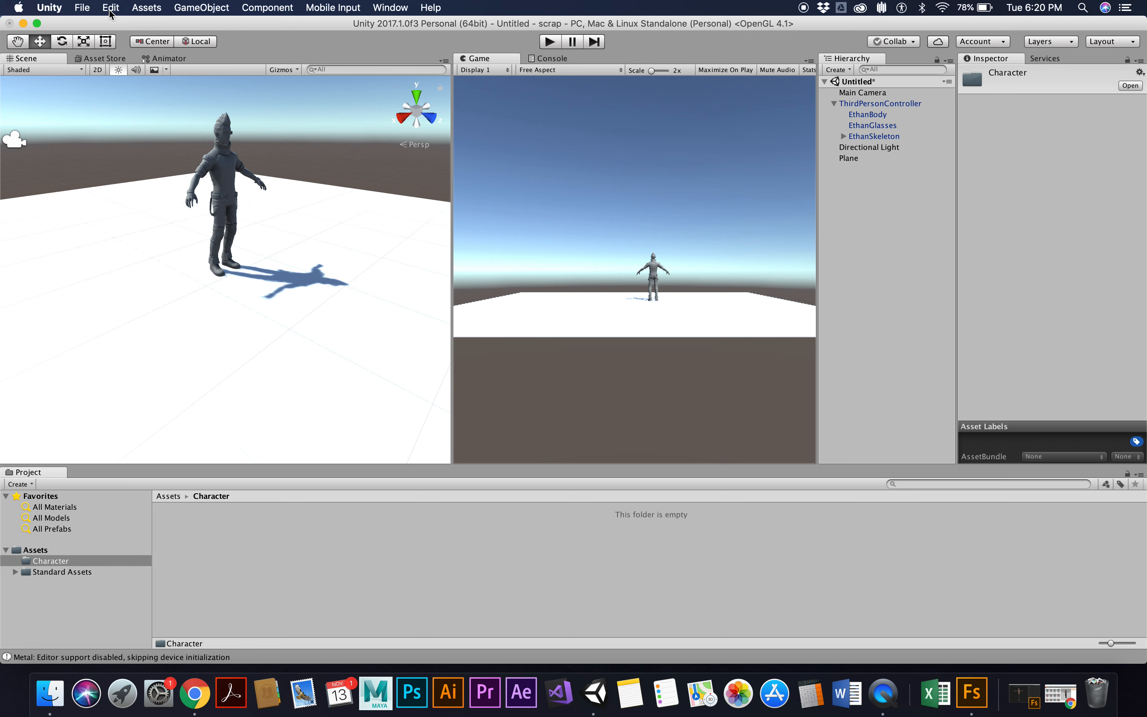
{"action": "left_click", "coordinate": [150, 8]}
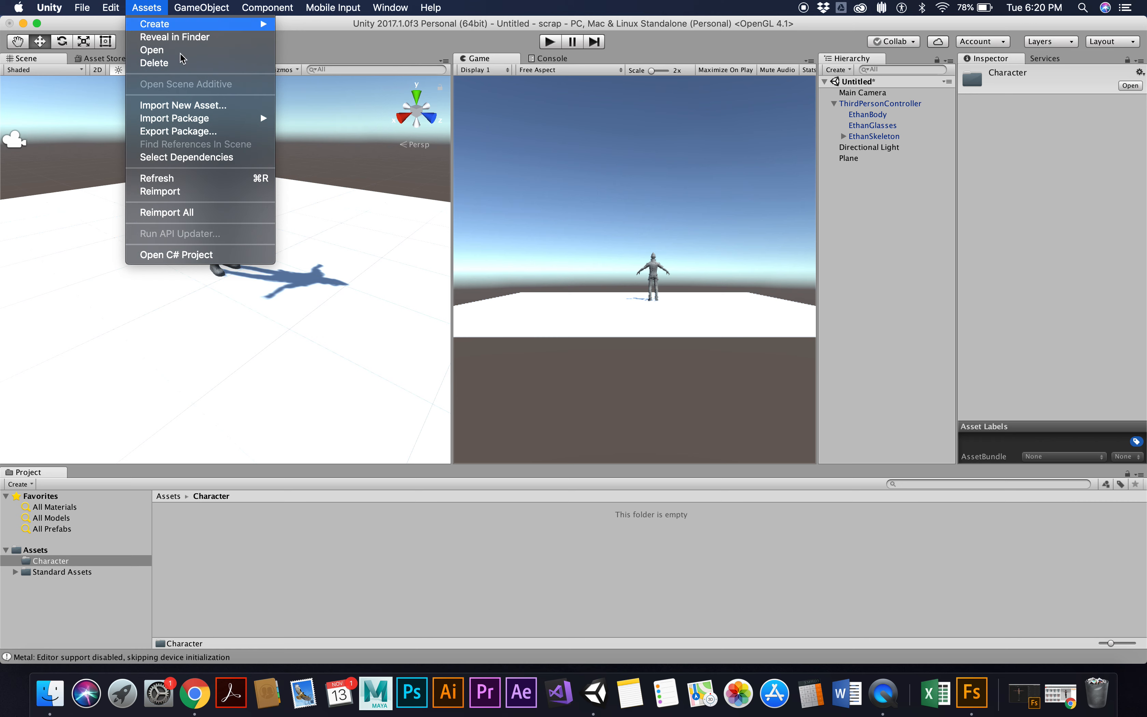
{"action": "left_click", "coordinate": [214, 107]}
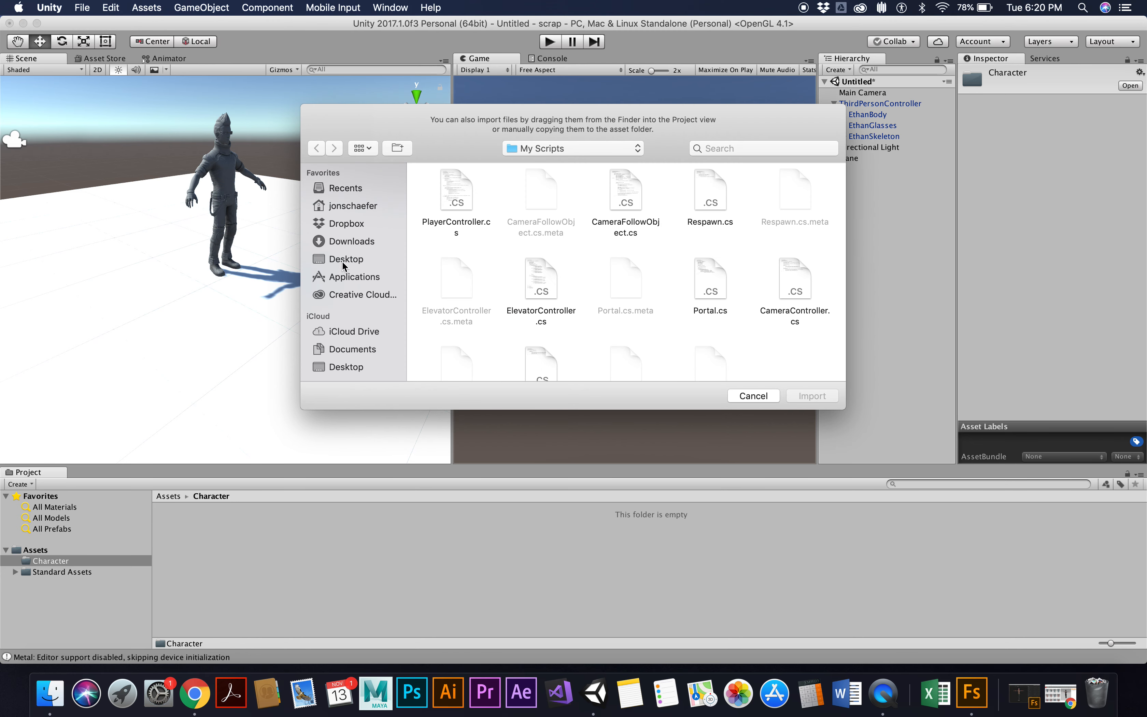
{"action": "left_click", "coordinate": [345, 243]}
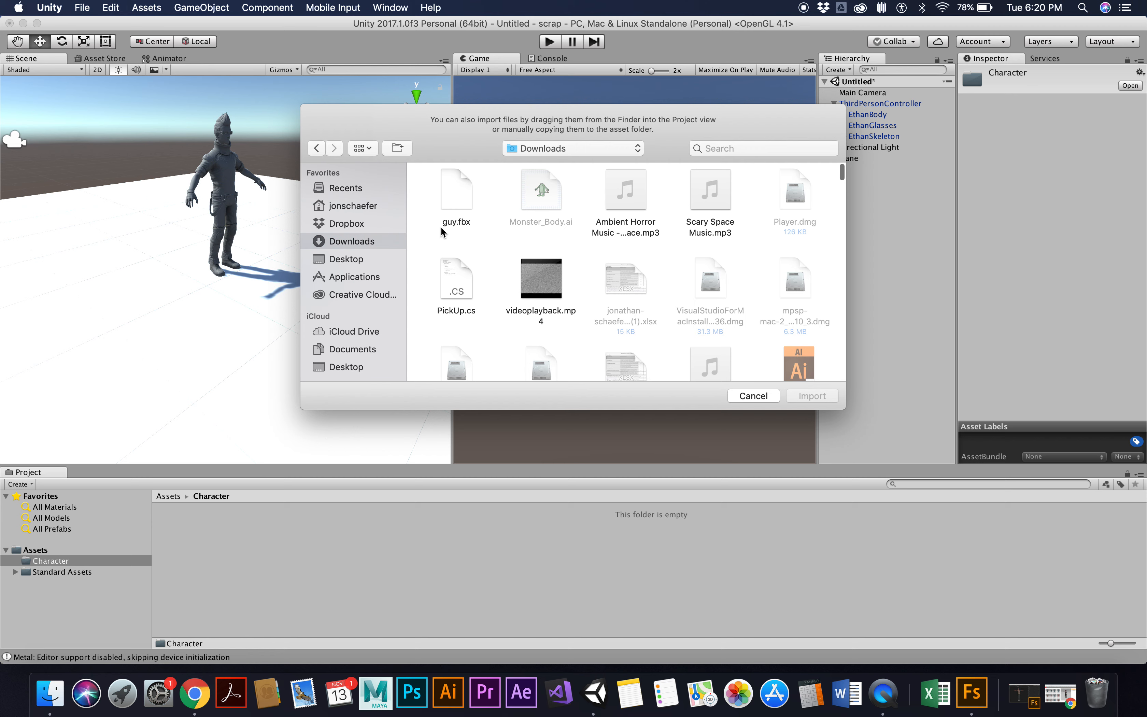
{"action": "left_click", "coordinate": [466, 204]}
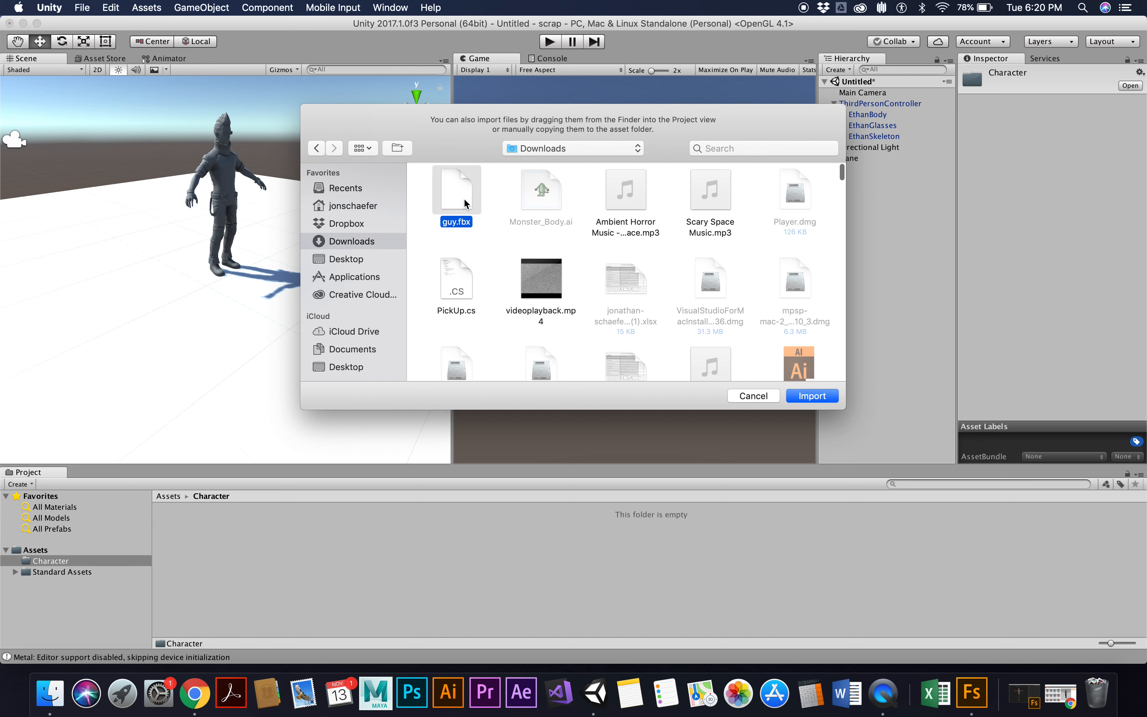
{"action": "left_click", "coordinate": [829, 399]}
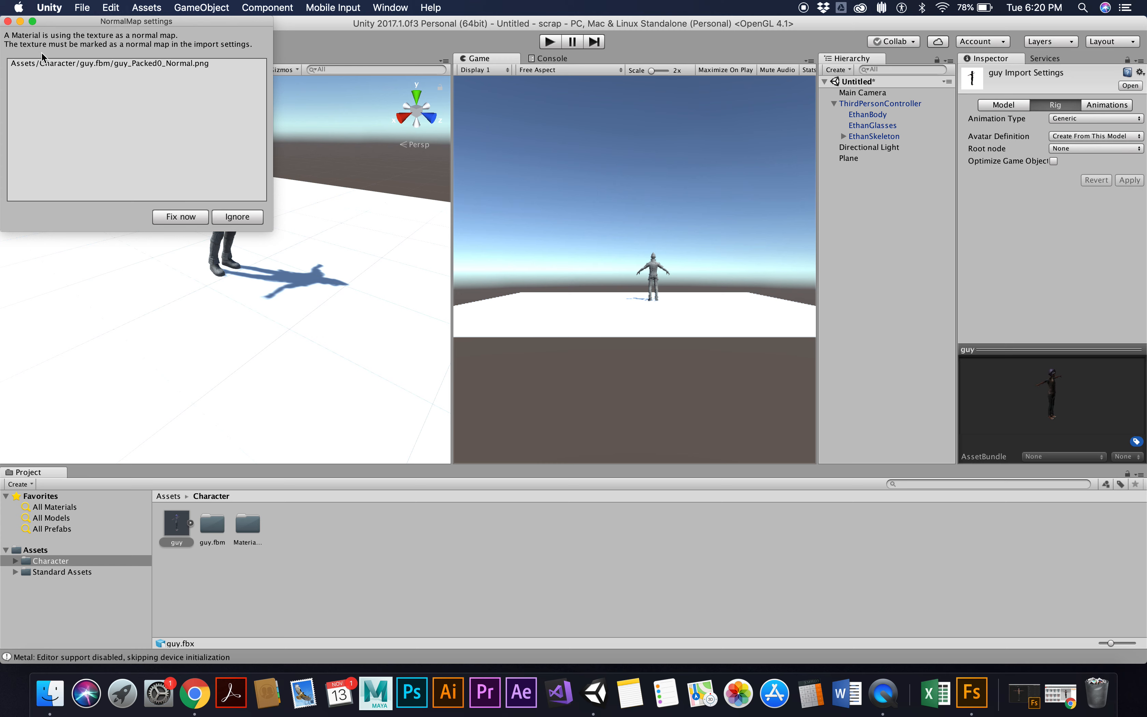
{"action": "left_click", "coordinate": [180, 217]}
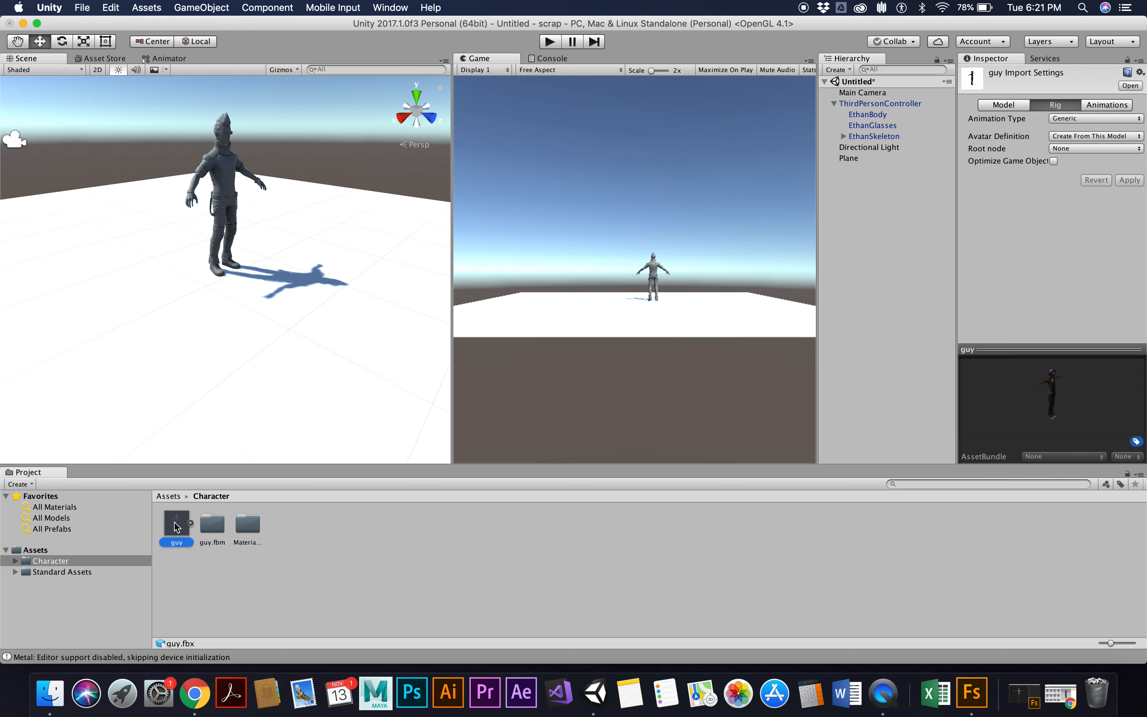
Step: Examine the imported guy model's sub-assets and the contents of its Materials folder
{"action": "left_click", "coordinate": [190, 522]}
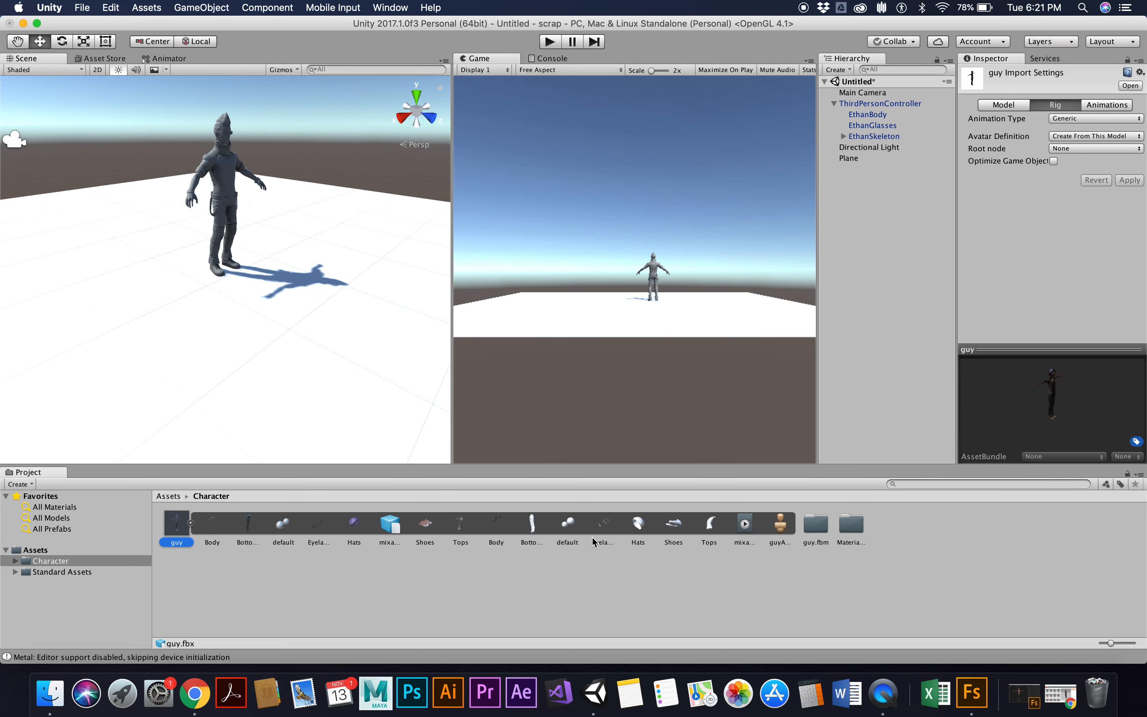
{"action": "left_click", "coordinate": [191, 523]}
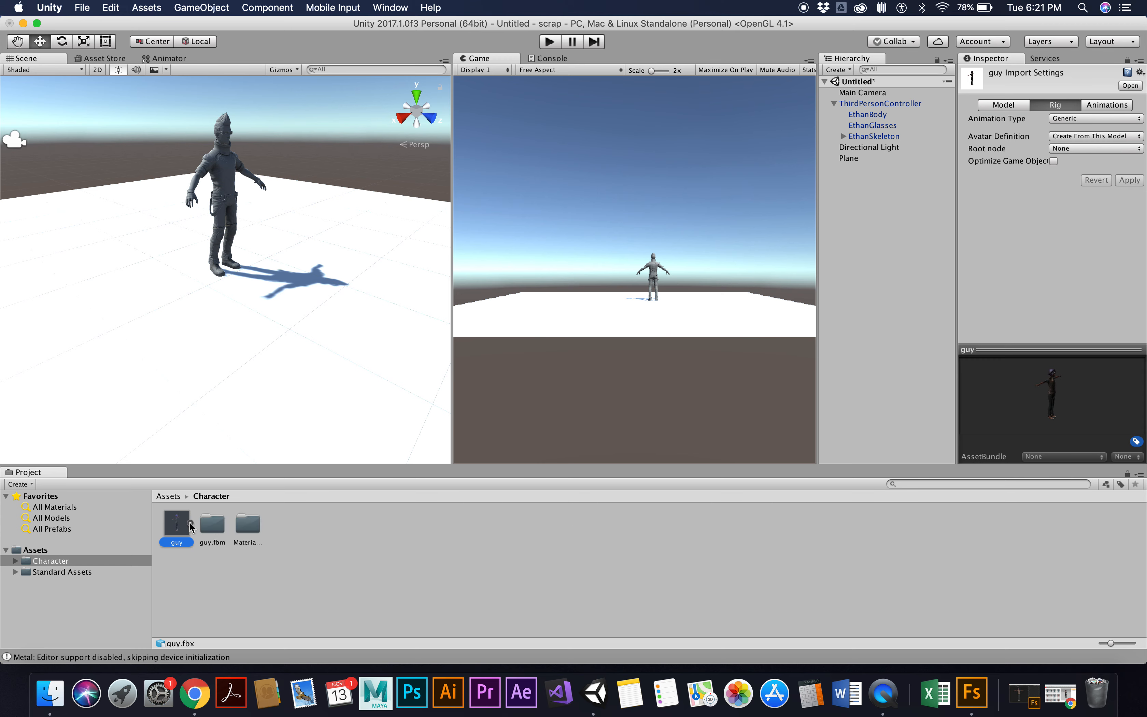
{"action": "double_click", "coordinate": [253, 530]}
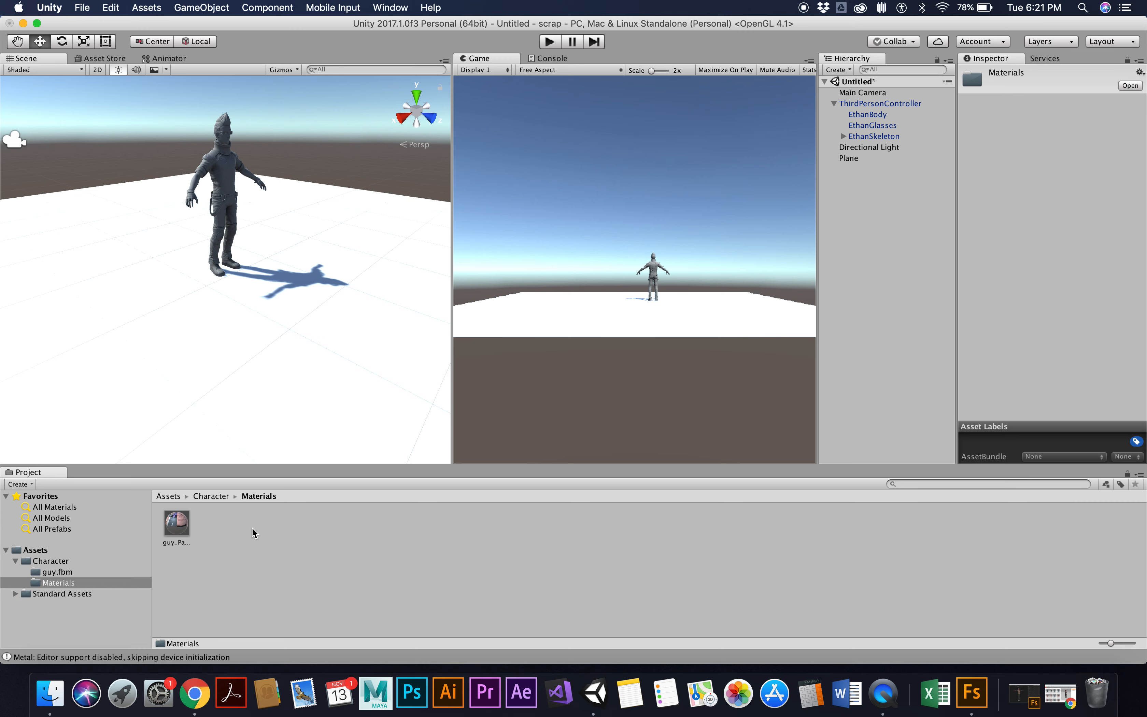
{"action": "left_click", "coordinate": [221, 496]}
Step: Widen the Inspector, set the guy model's rig animation type to Humanoid, and apply the import settings
{"action": "left_click", "coordinate": [176, 530]}
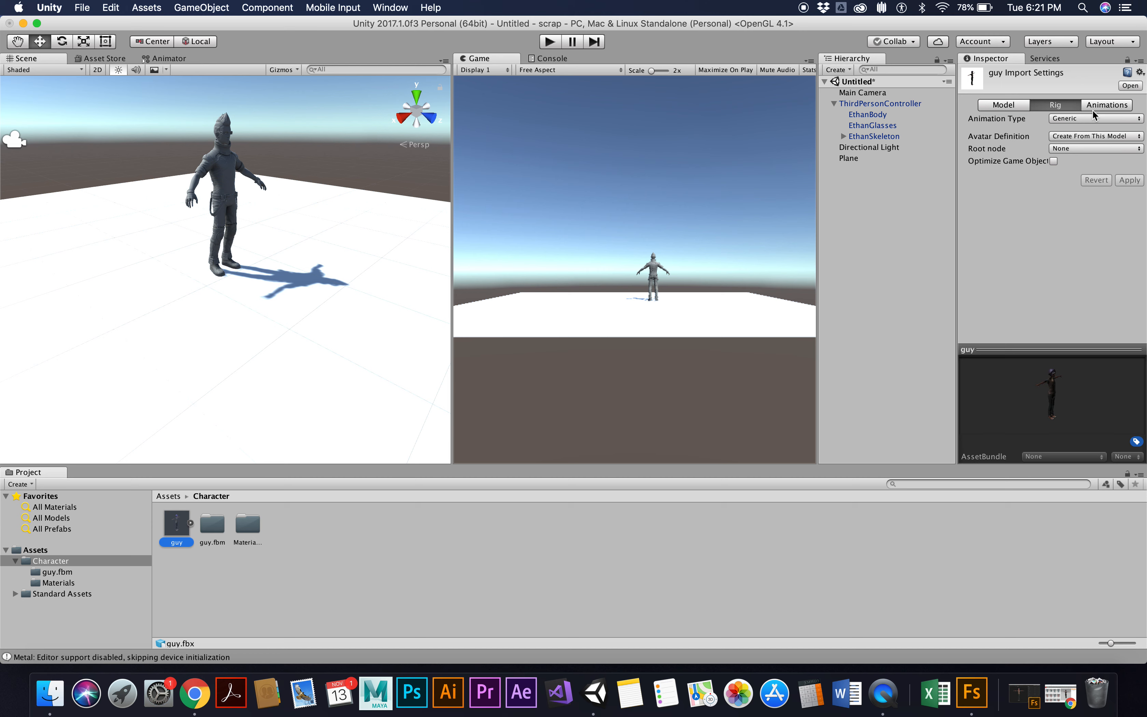
{"action": "left_click", "coordinate": [1000, 107]}
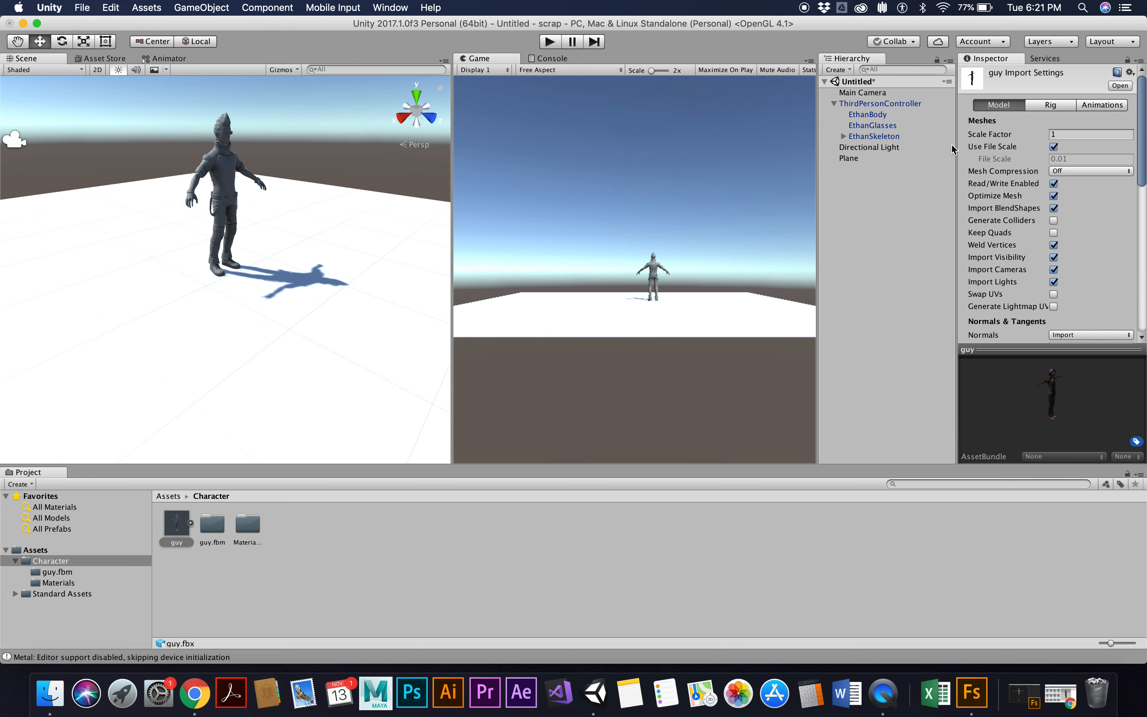
{"action": "left_click_drag", "start_coordinate": [955, 145], "coordinate": [838, 145]}
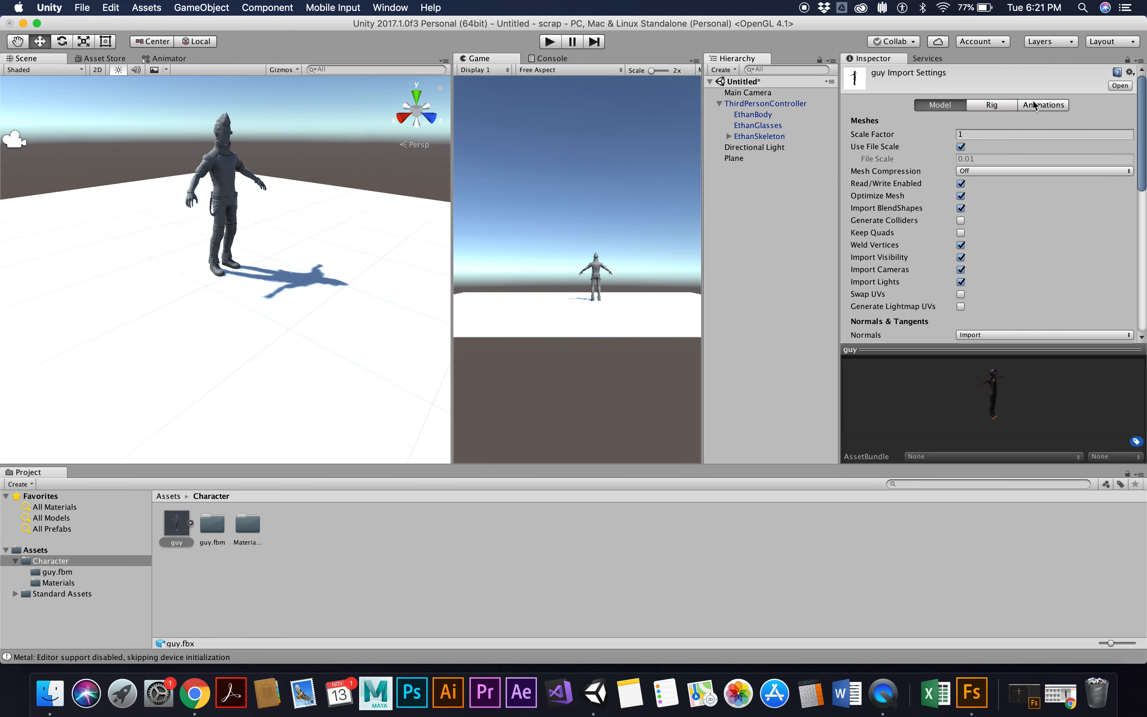
{"action": "left_click", "coordinate": [993, 105]}
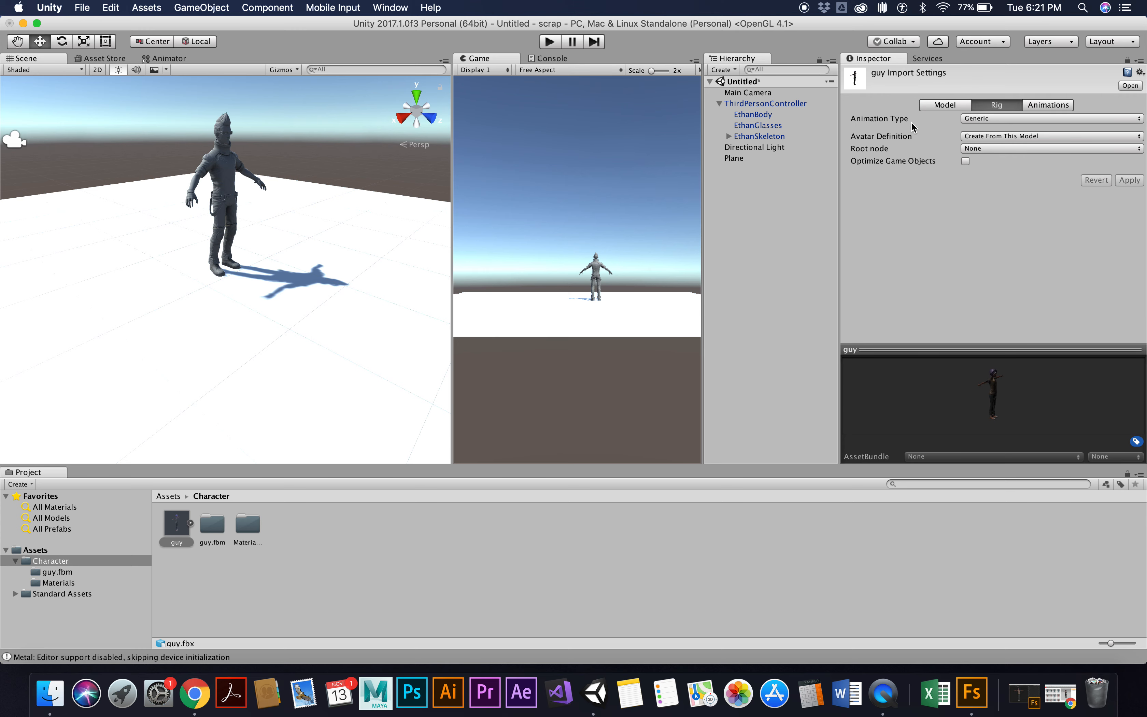
{"action": "left_click", "coordinate": [994, 118]}
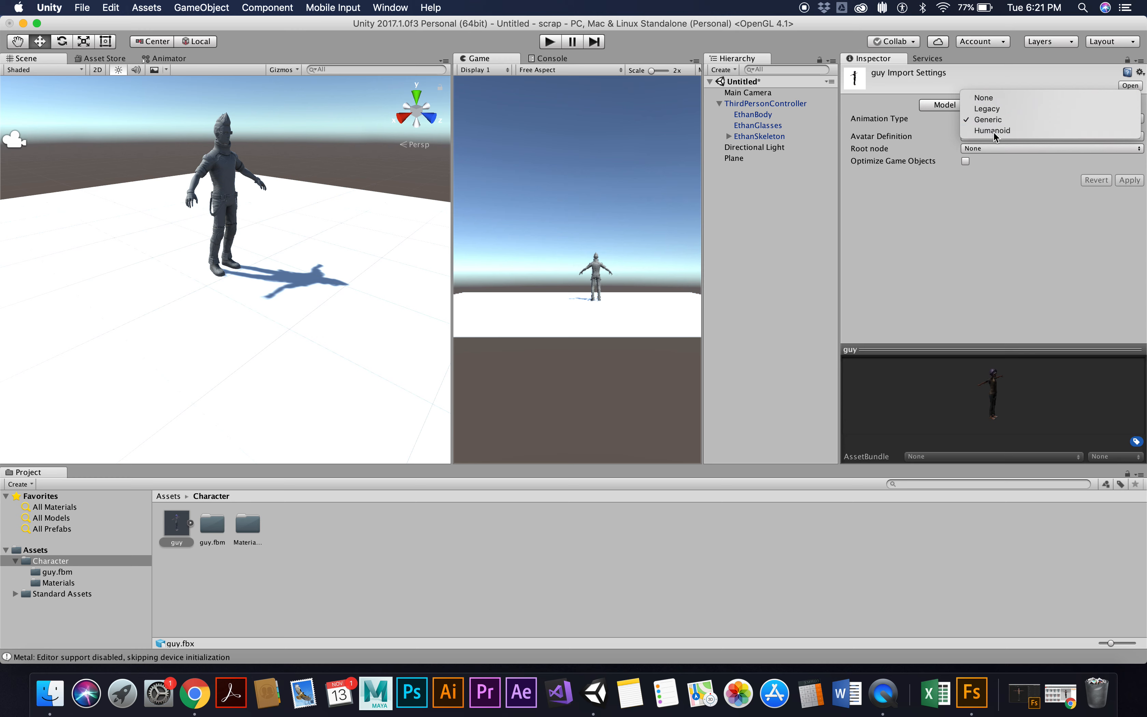
{"action": "left_click", "coordinate": [994, 130]}
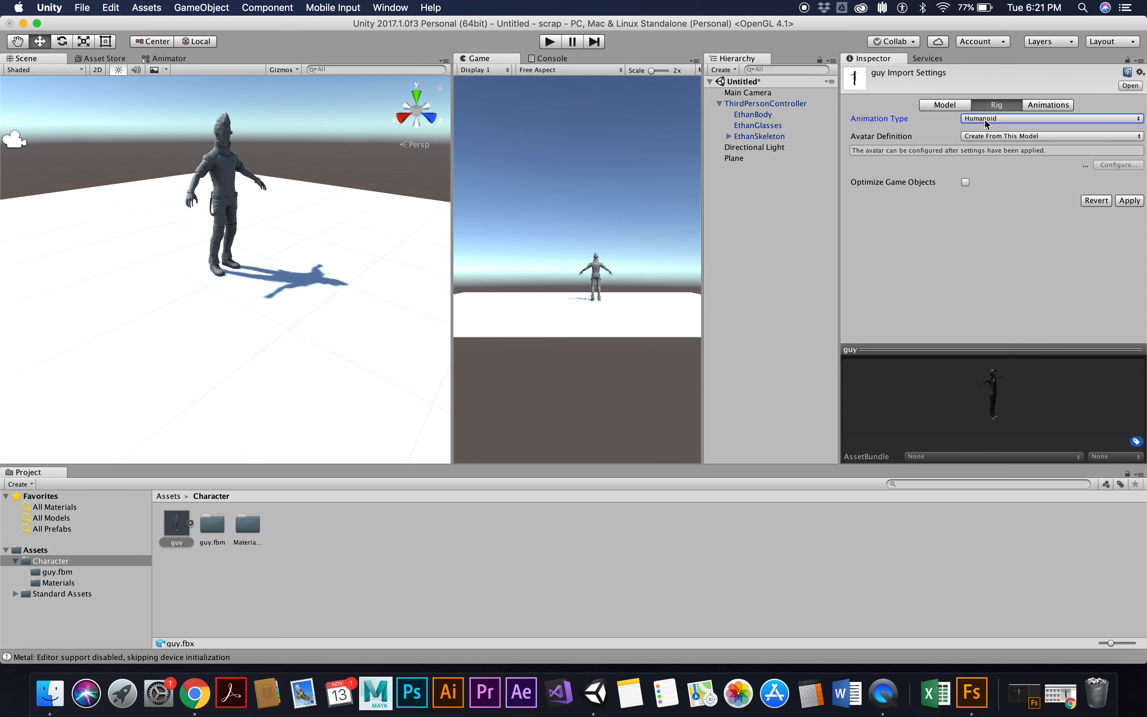
{"action": "left_click", "coordinate": [1130, 201]}
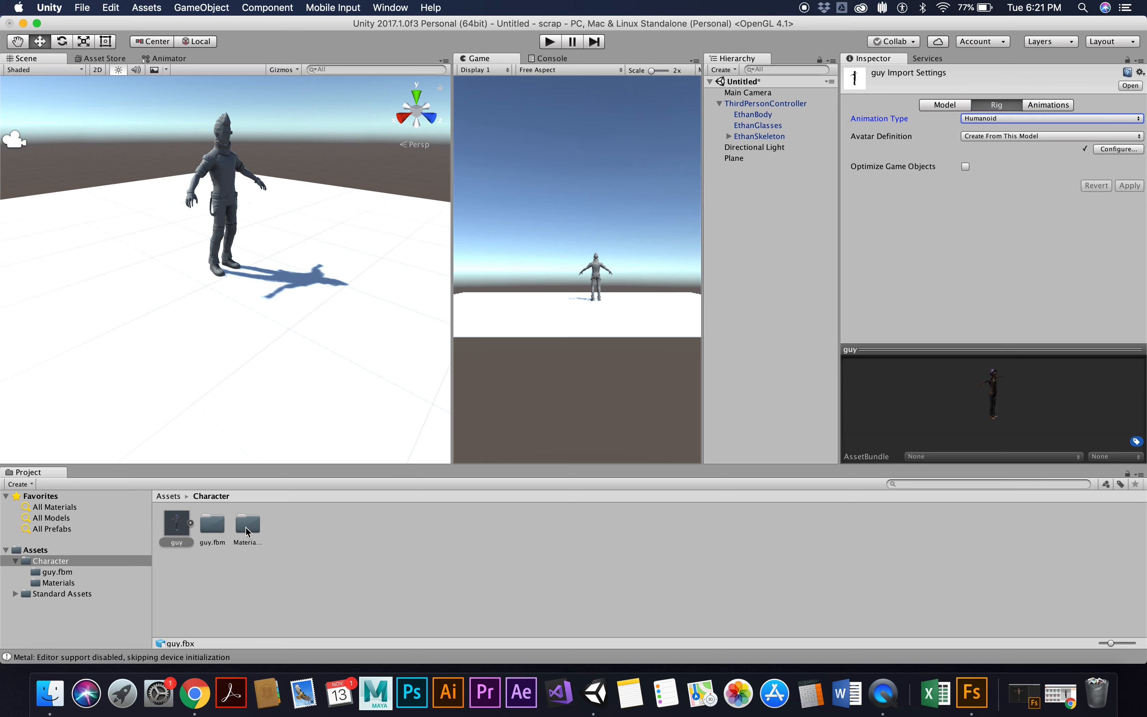
Step: Set the rendering mode of the guy_Packed0_Diffuse material in Character's Materials folder to Opaque
{"action": "left_click", "coordinate": [190, 523]}
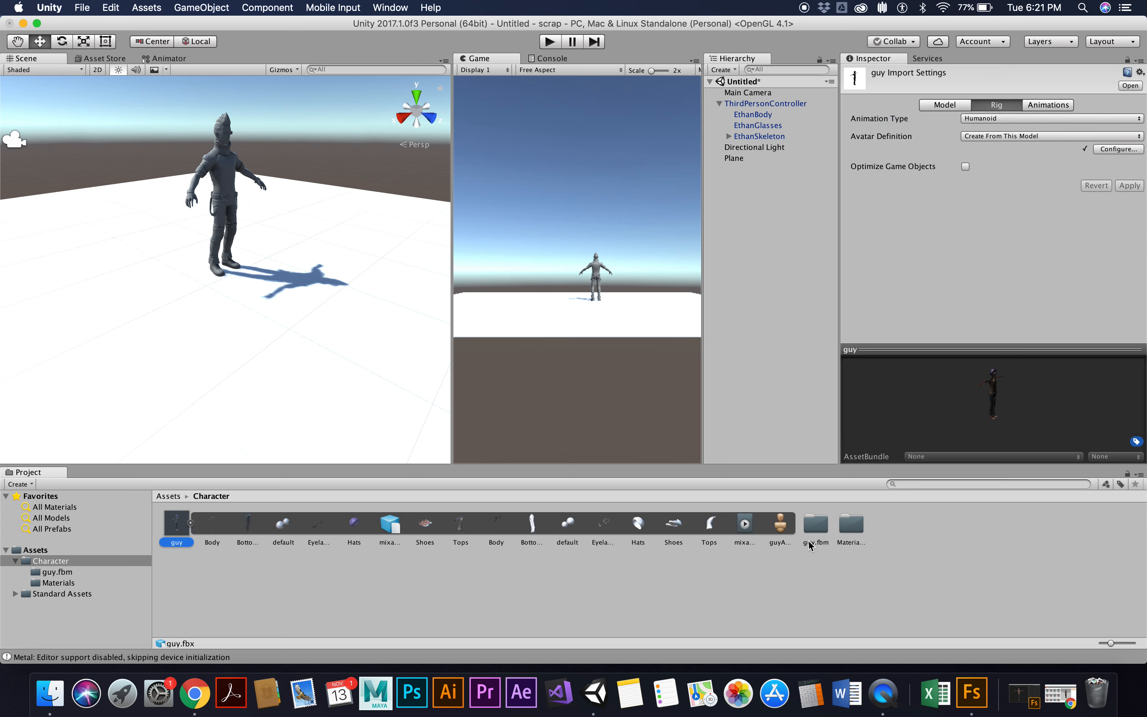
{"action": "left_click", "coordinate": [191, 524]}
{"action": "double_click", "coordinate": [251, 533]}
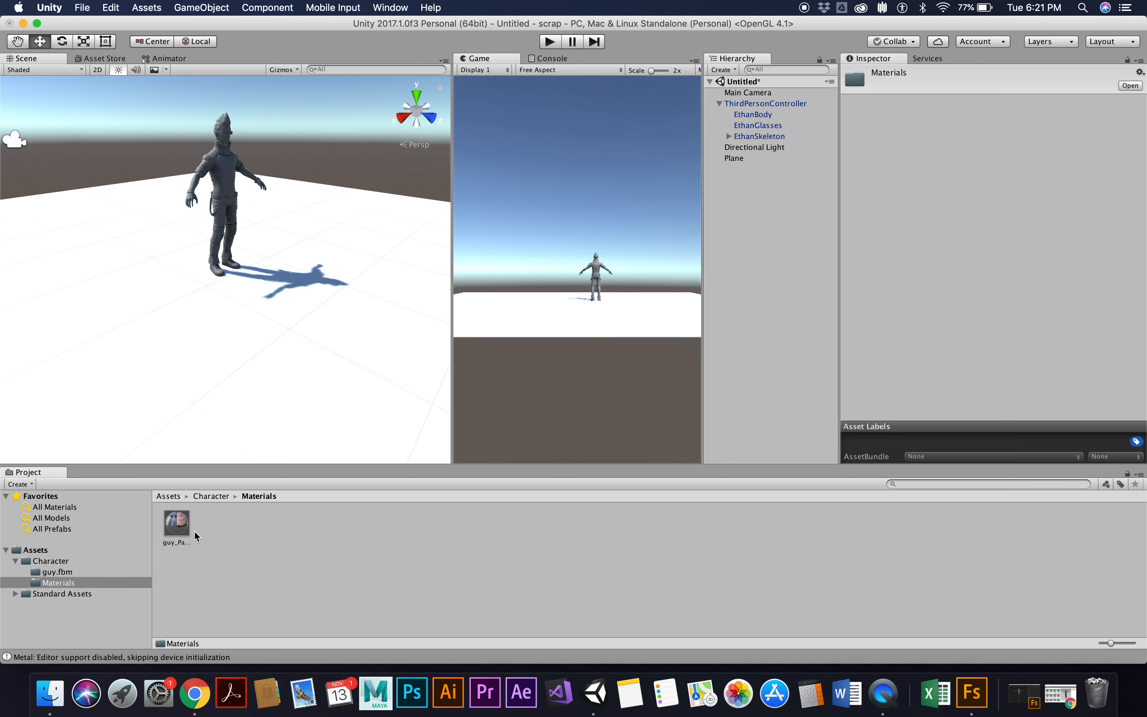
{"action": "left_click", "coordinate": [178, 524]}
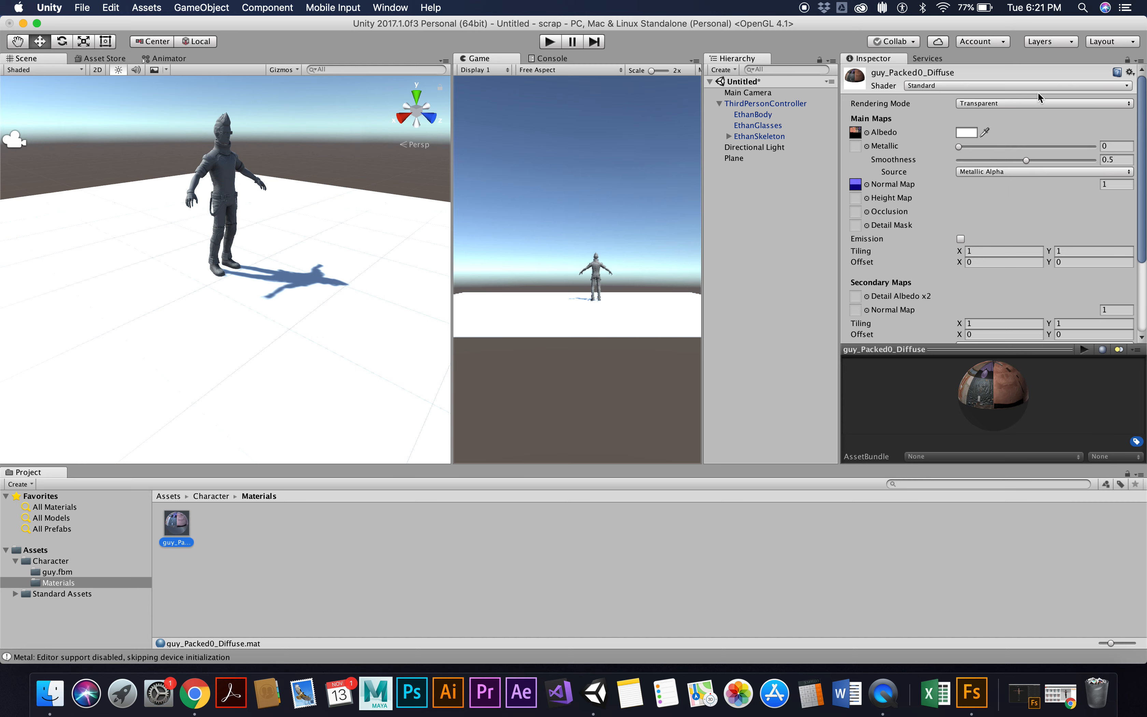
{"action": "left_click", "coordinate": [975, 102]}
{"action": "left_click", "coordinate": [974, 70]}
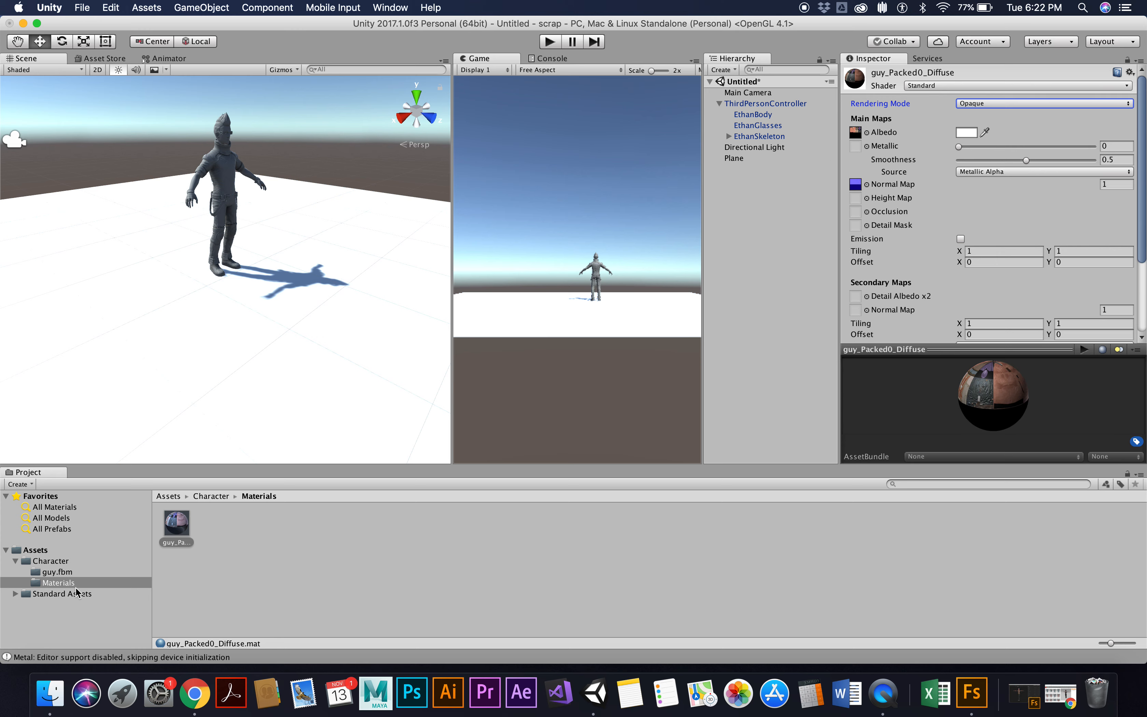
Step: Place the guy model from the Character folder on the plane beside the ThirdPersonController and frame it in the scene
{"action": "left_click", "coordinate": [54, 563]}
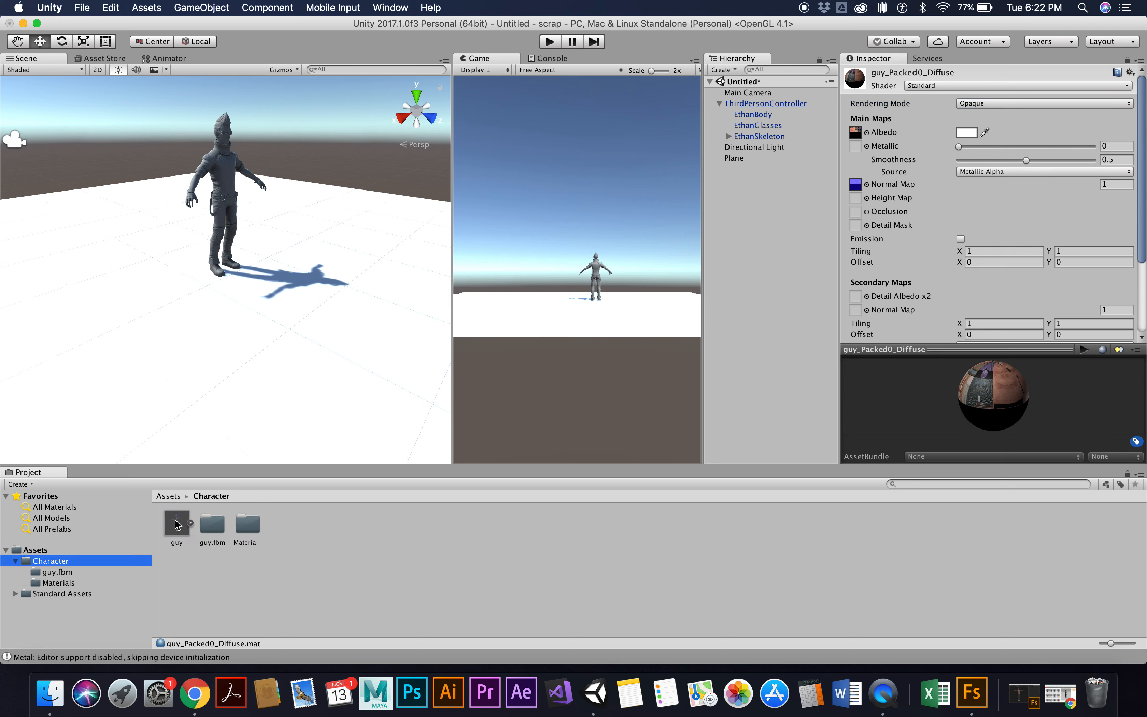
{"action": "left_click_drag", "start_coordinate": [175, 520], "coordinate": [184, 285]}
{"action": "scroll", "coordinate": [193, 221], "scroll_direction": "up", "scroll_amount": 10}
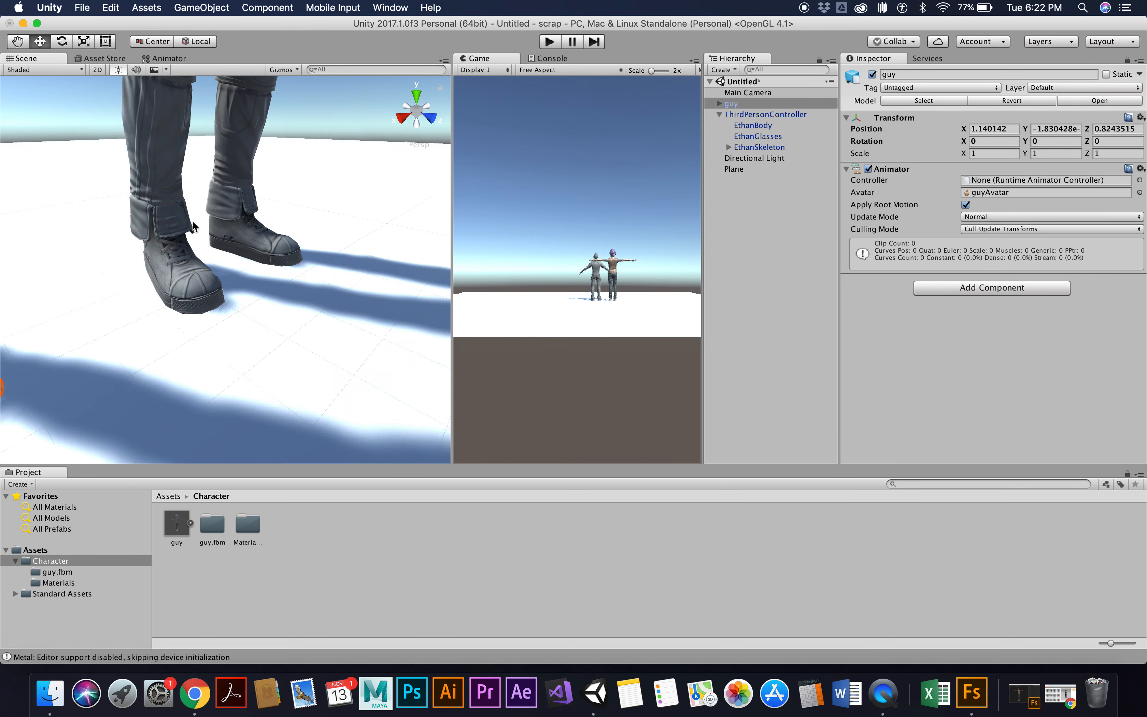
{"action": "left_click", "coordinate": [56, 559]}
{"action": "key", "text": "f"}
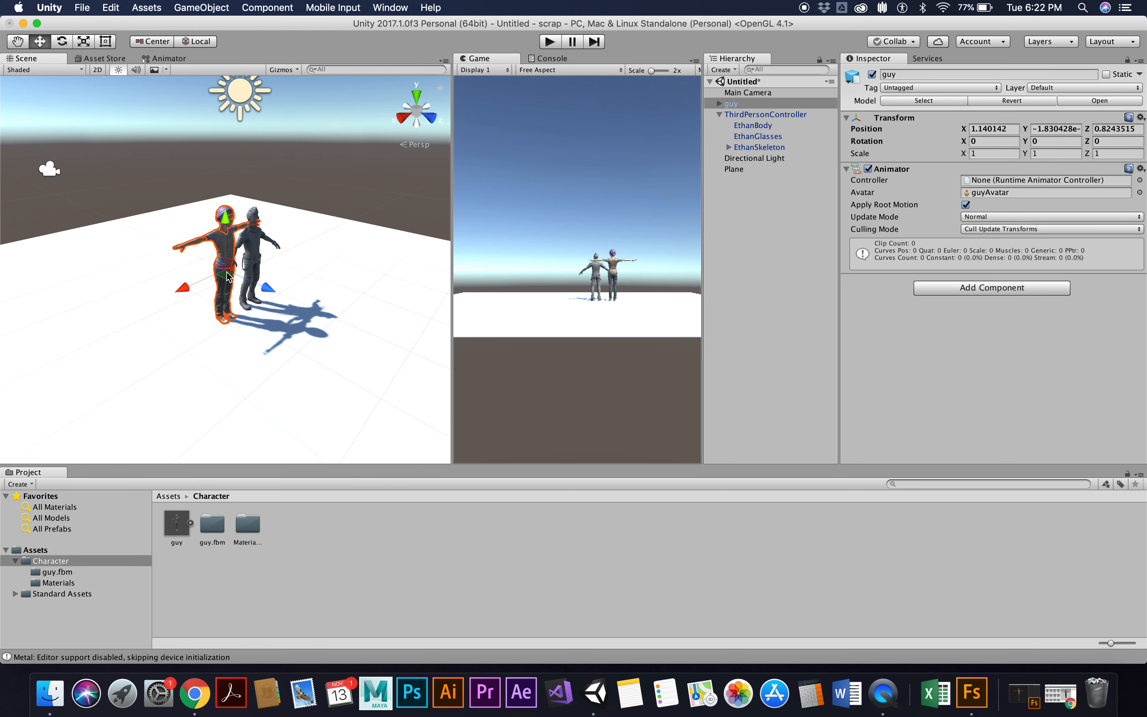
{"action": "scroll", "coordinate": [228, 277], "scroll_direction": "up", "scroll_amount": 10}
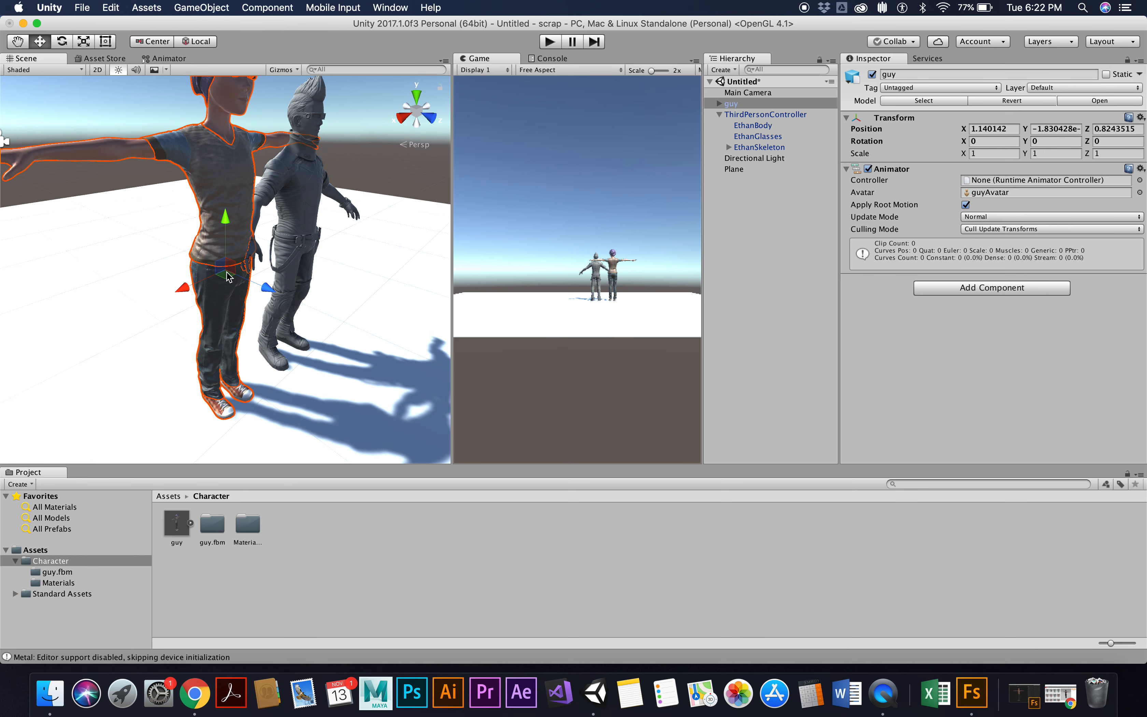
Step: Examine the ThirdPersonController's components and the guy object's child parts, including mixamorig:Hips, Shoes, Tops and Body
{"action": "left_click", "coordinate": [294, 225]}
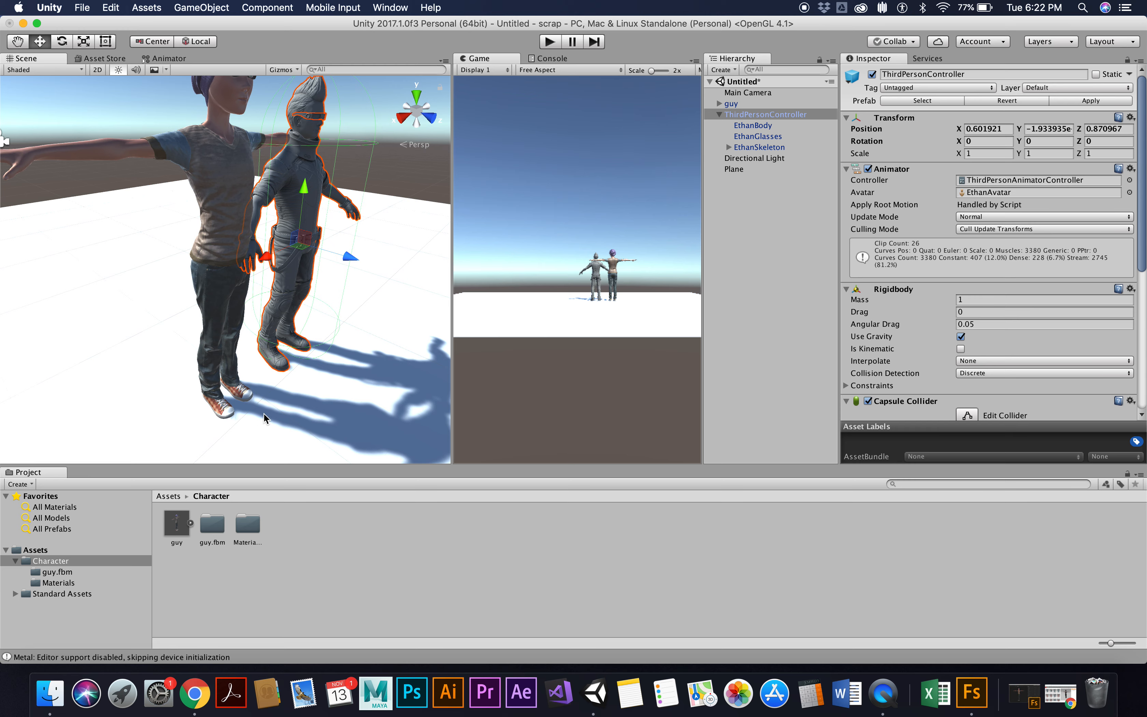
{"action": "left_click_drag", "start_coordinate": [264, 414], "coordinate": [74, 231], "text": "alt"}
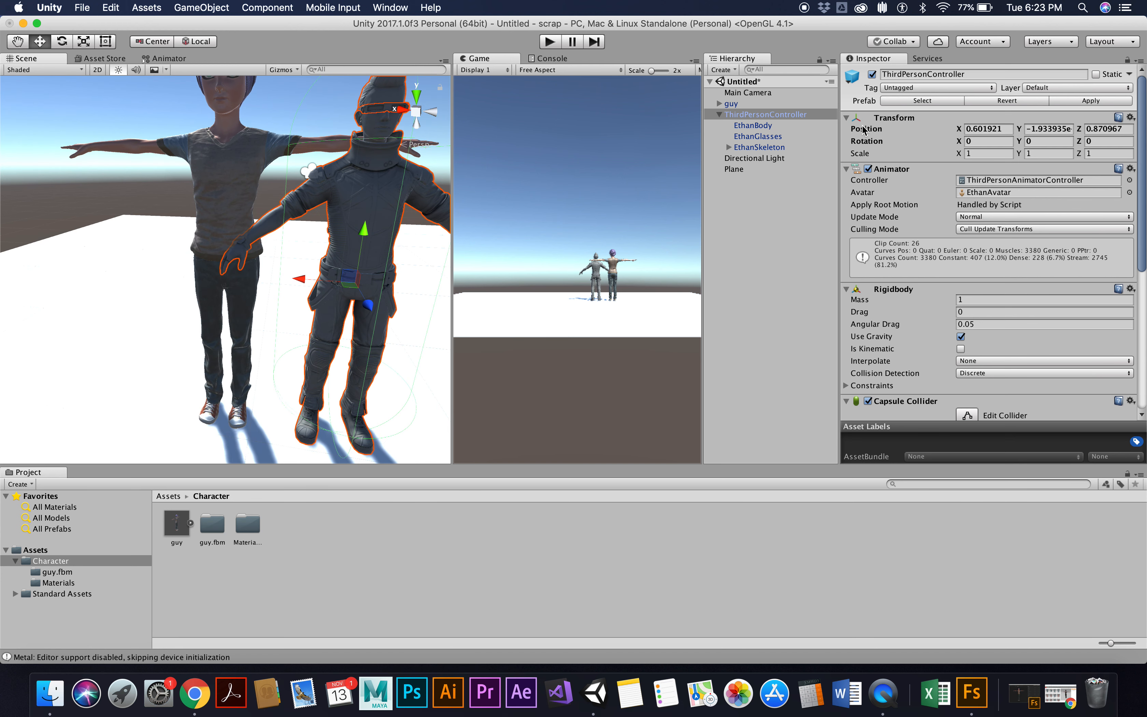
{"action": "left_click", "coordinate": [731, 104]}
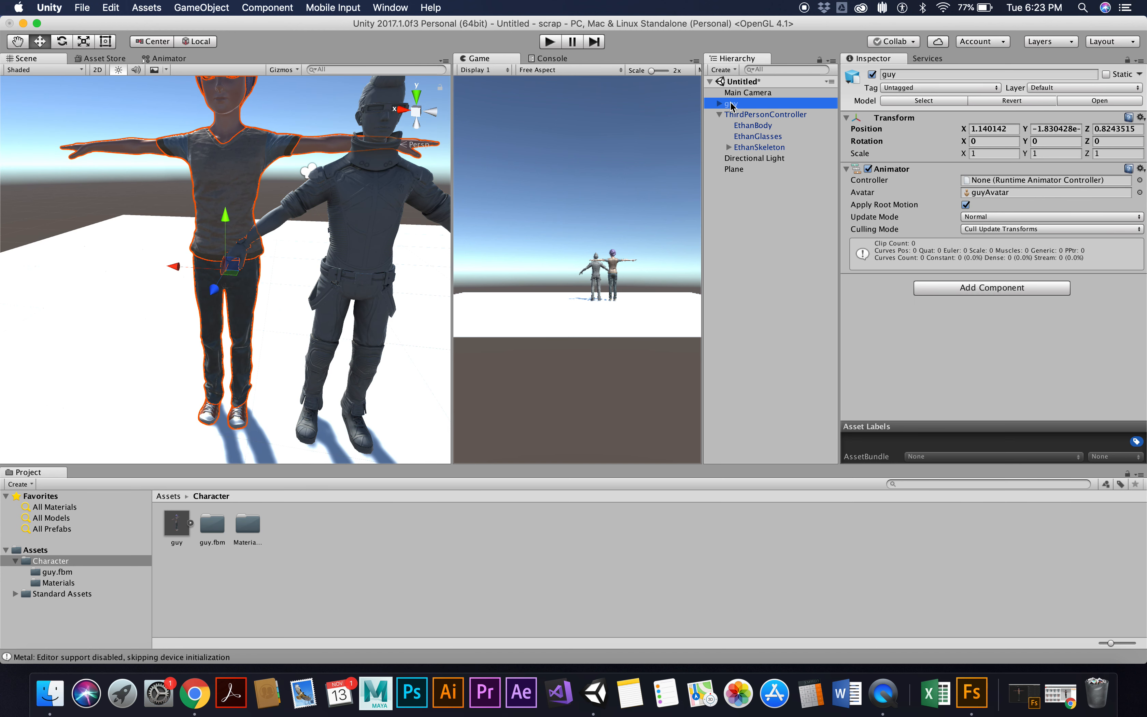
{"action": "left_click", "coordinate": [720, 104]}
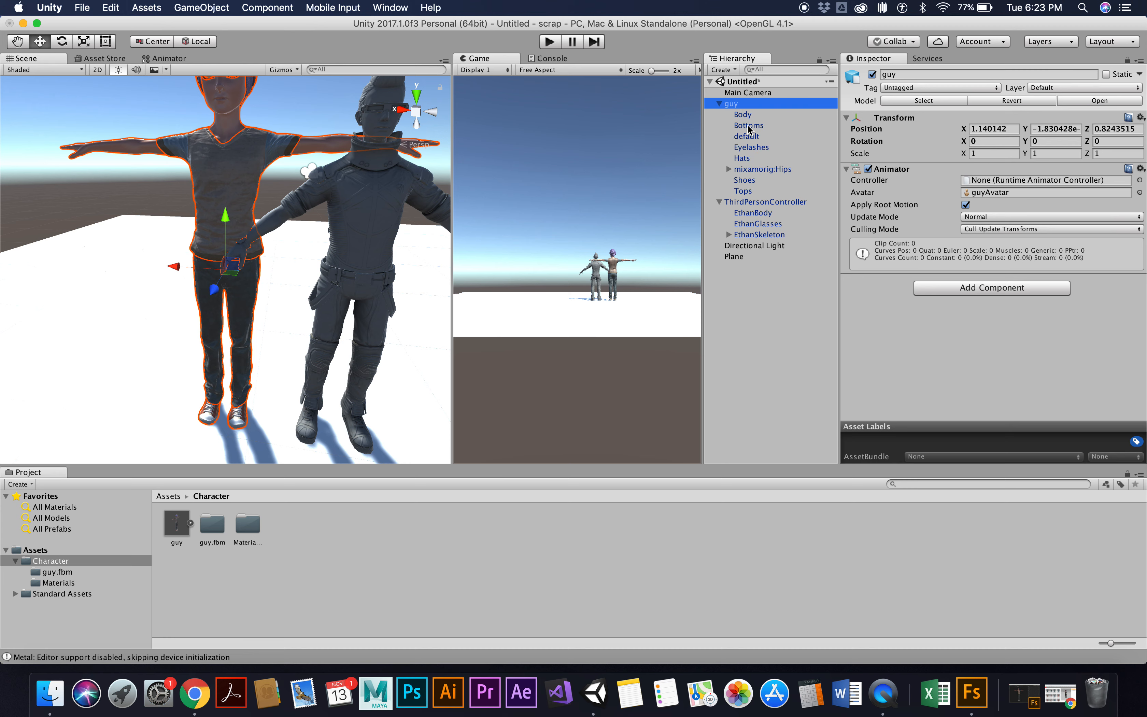
{"action": "left_click", "coordinate": [719, 104]}
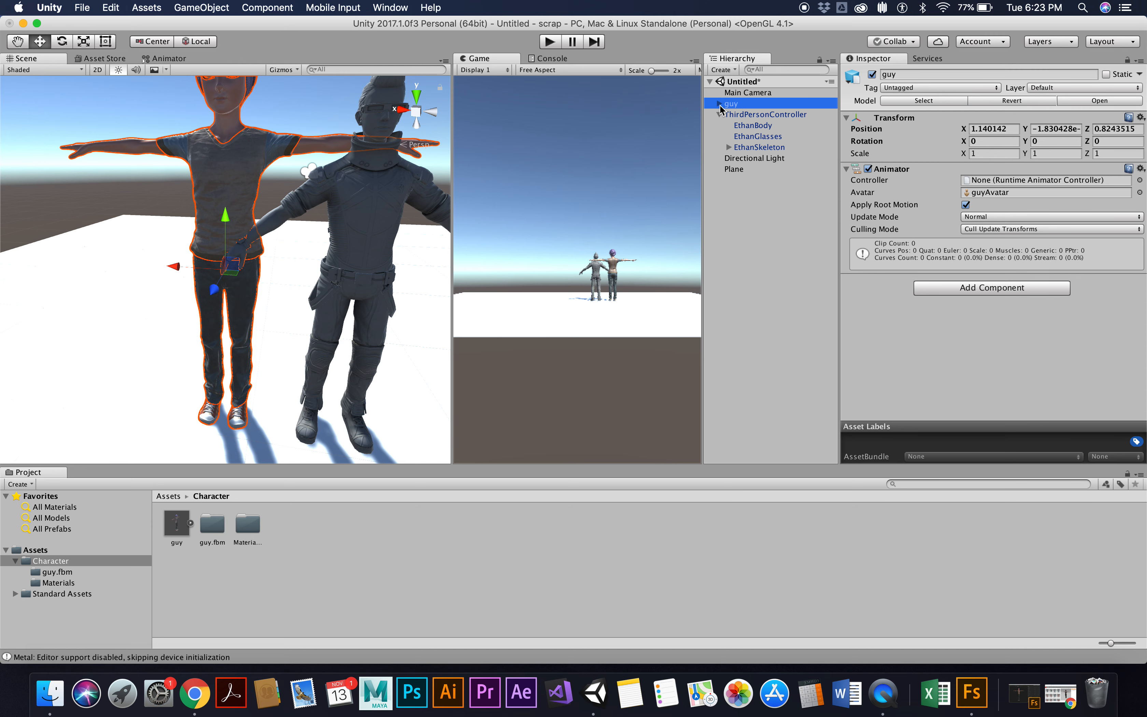
{"action": "left_click", "coordinate": [719, 104]}
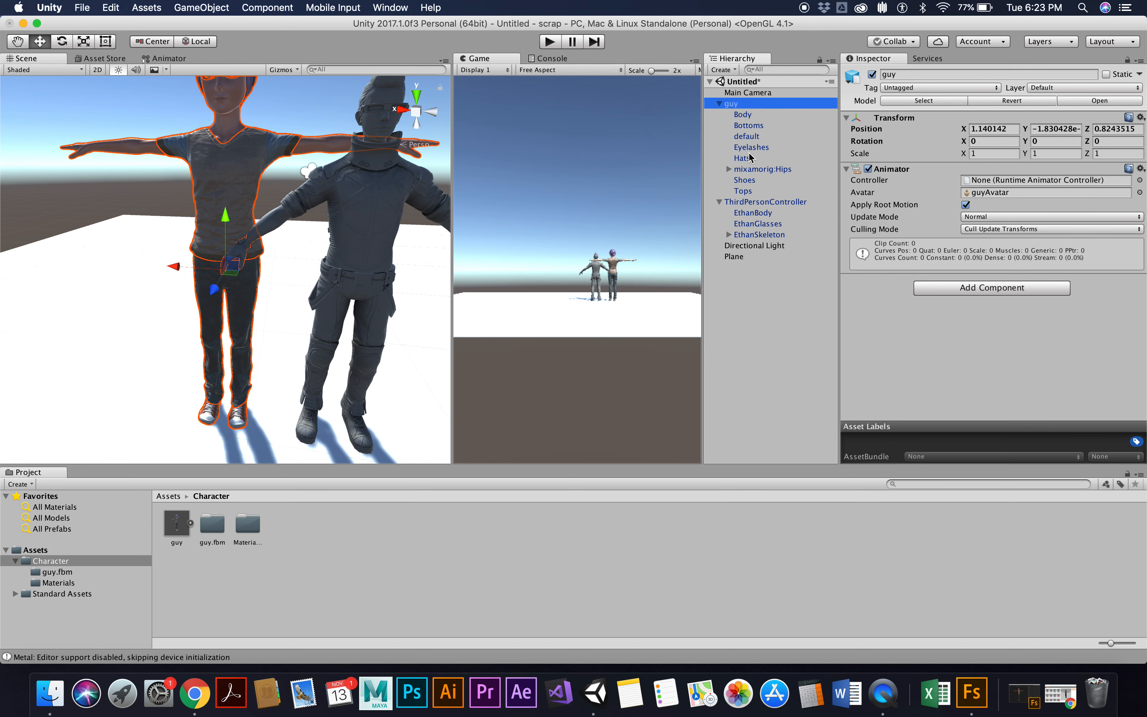
{"action": "left_click", "coordinate": [750, 170]}
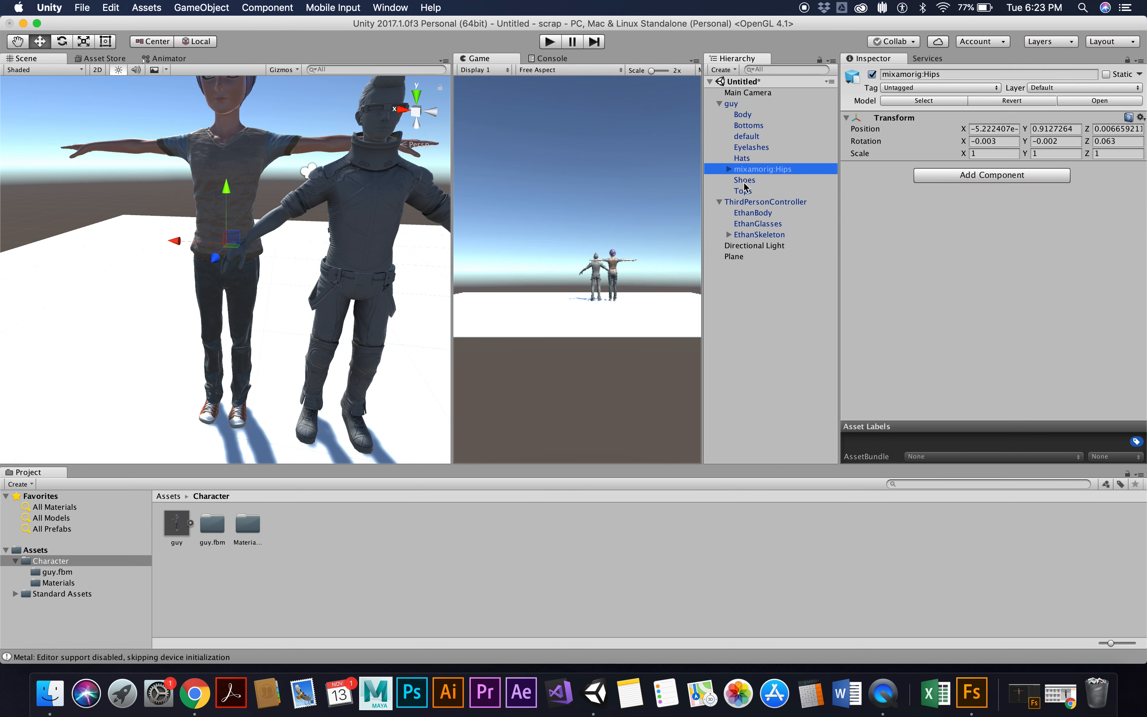
{"action": "left_click", "coordinate": [744, 181]}
{"action": "left_click", "coordinate": [743, 191]}
{"action": "left_click", "coordinate": [729, 115]}
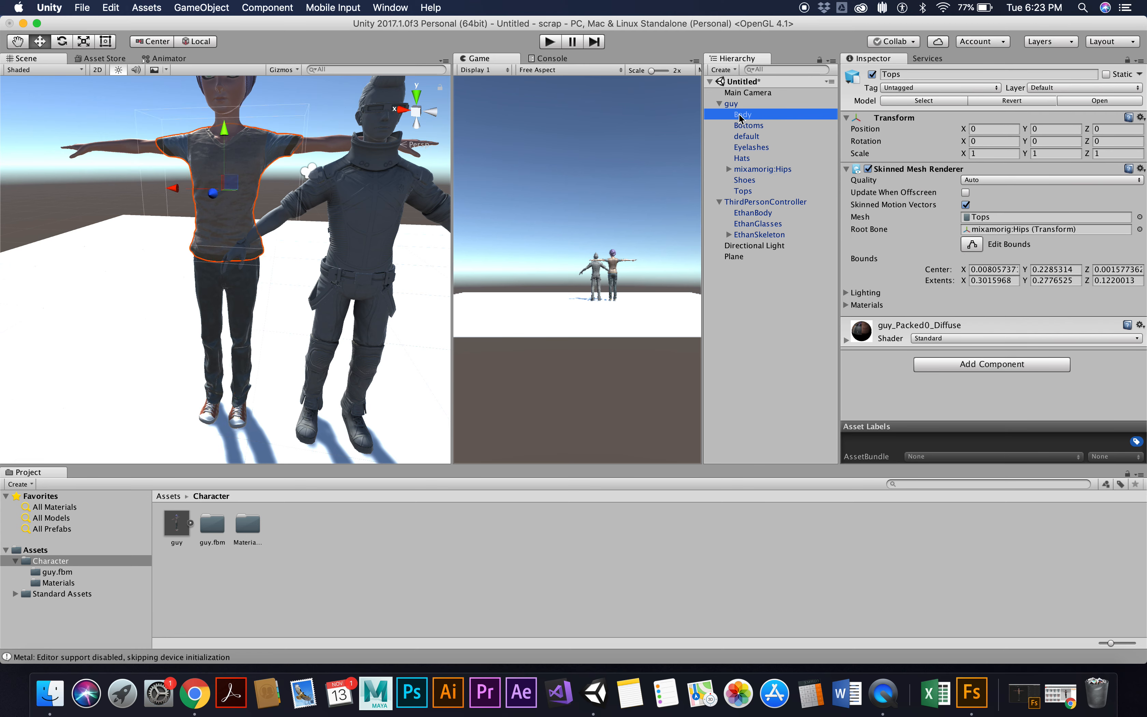
{"action": "left_click", "coordinate": [719, 104]}
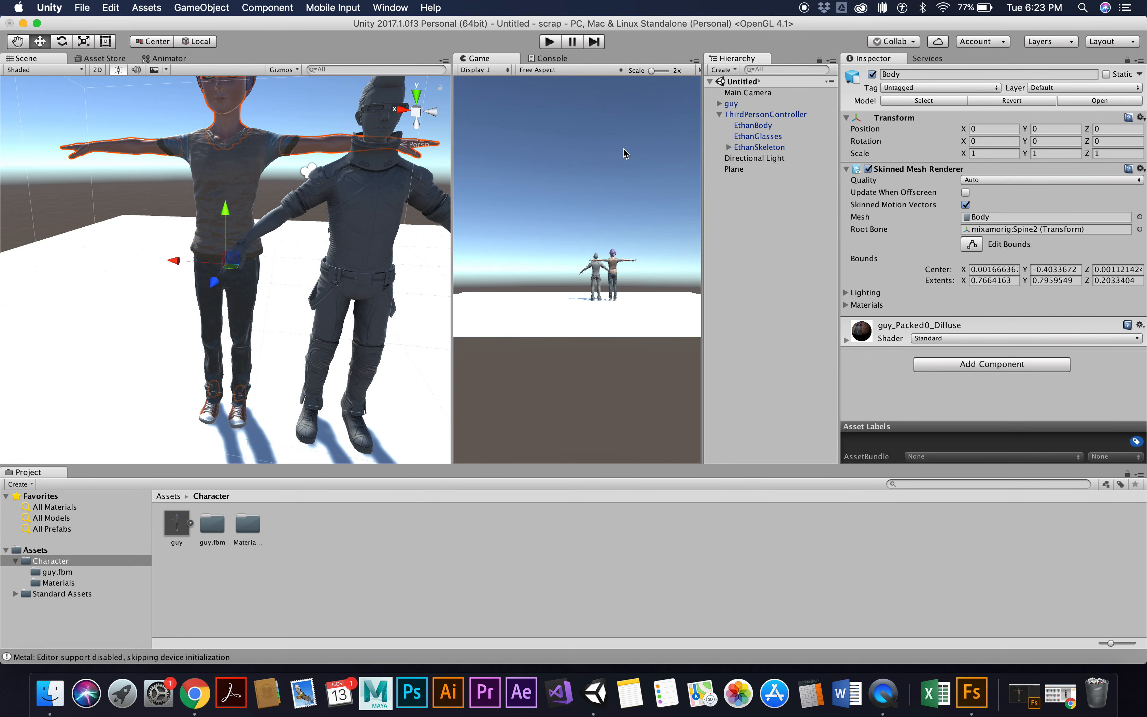
Step: Move the guy object along the X axis to about 0.602 so it overlaps the ThirdPersonController character
{"action": "left_click", "coordinate": [730, 105]}
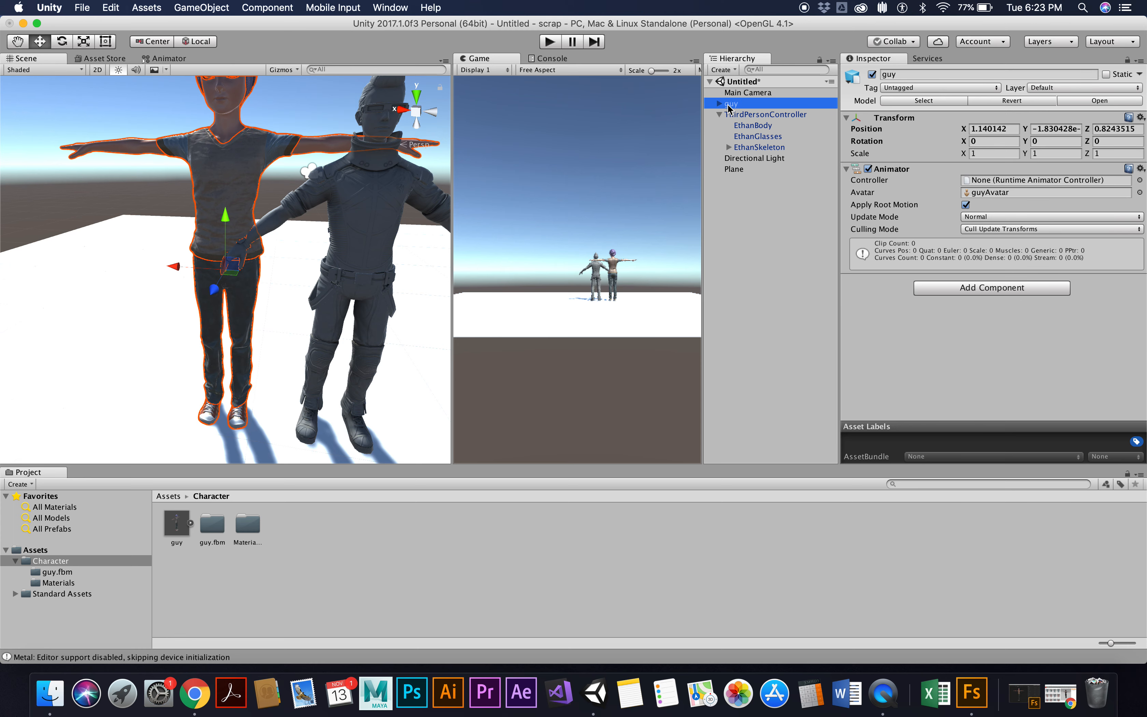
{"action": "left_click_drag", "start_coordinate": [177, 267], "coordinate": [283, 269]}
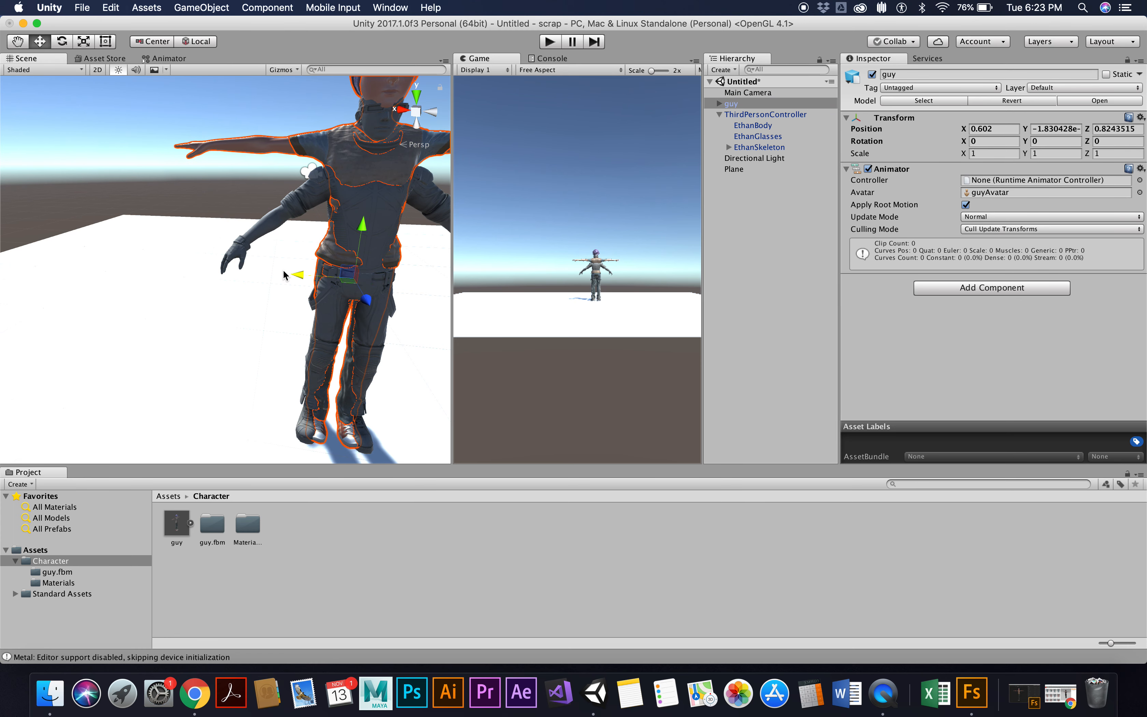
{"action": "key", "text": "f"}
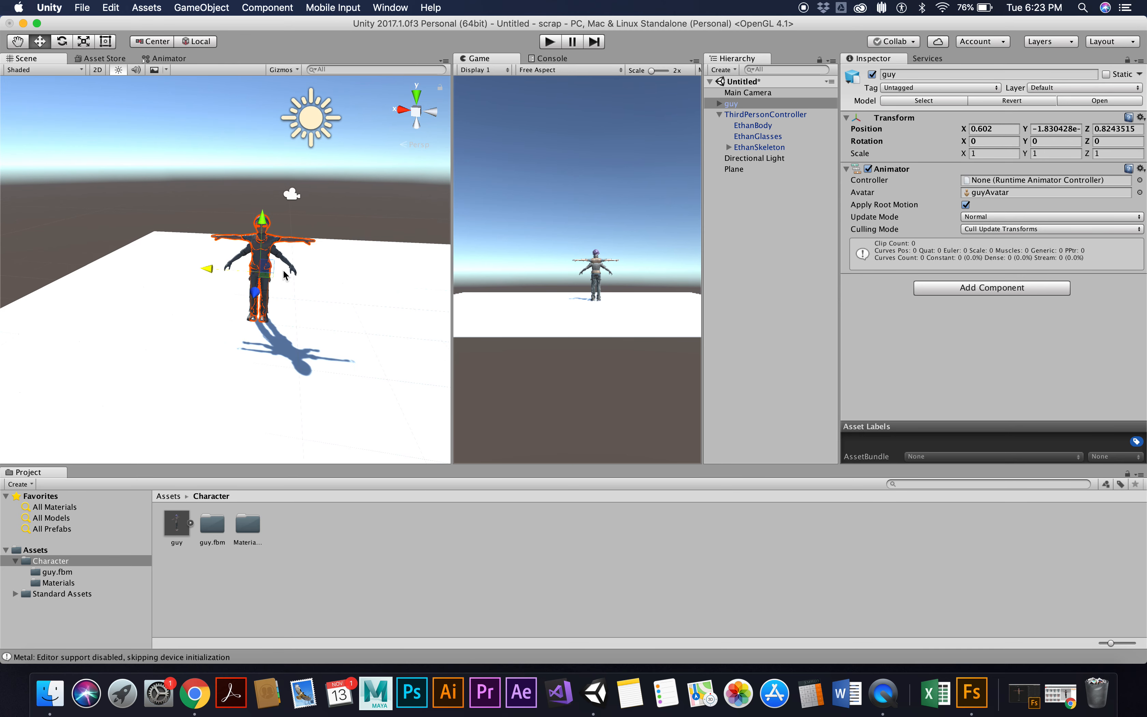
{"action": "left_click_drag", "start_coordinate": [284, 277], "coordinate": [260, 336], "text": "alt"}
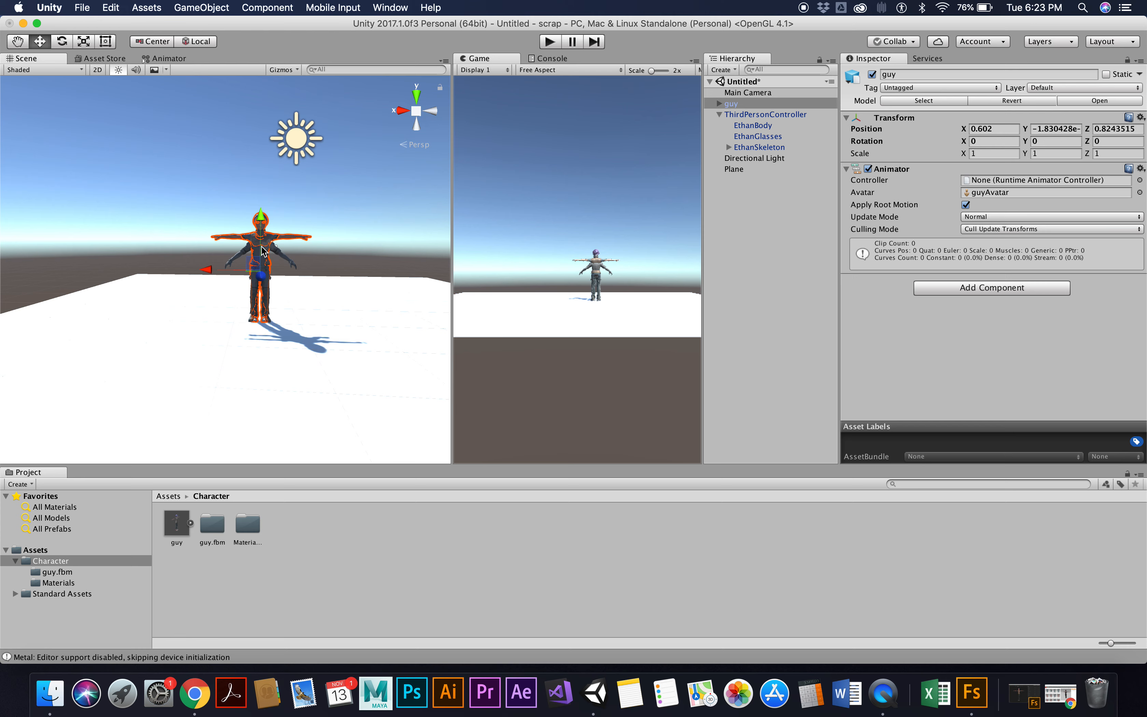
{"action": "left_click_drag", "start_coordinate": [266, 345], "coordinate": [395, 345], "text": "alt"}
{"action": "left_click_drag", "start_coordinate": [194, 332], "coordinate": [396, 326], "text": "alt"}
{"action": "left_click_drag", "start_coordinate": [207, 324], "coordinate": [118, 428], "text": "alt"}
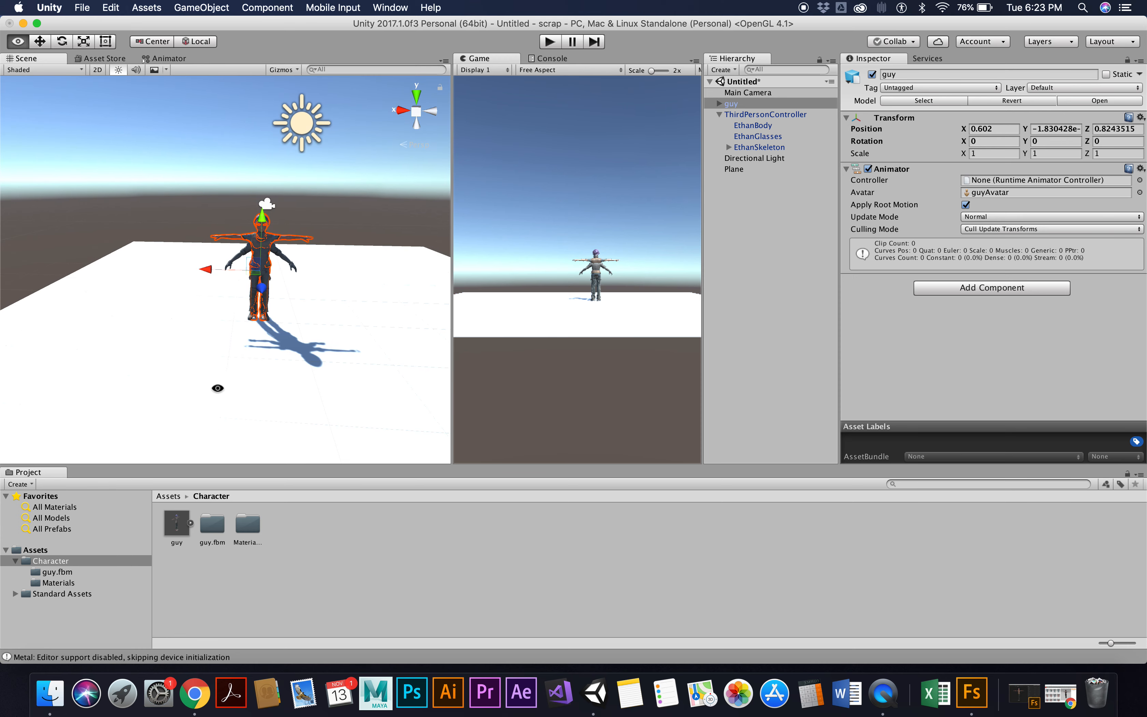
{"action": "left_click_drag", "start_coordinate": [217, 389], "coordinate": [199, 420], "text": "alt"}
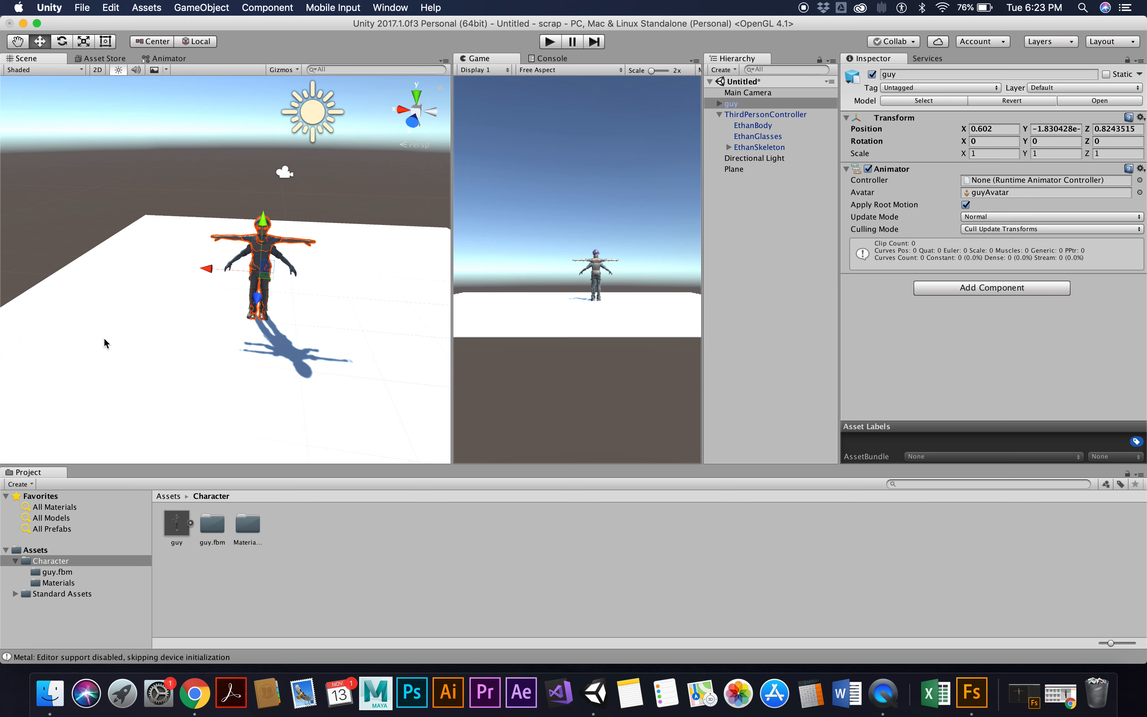
Step: Deactivate the EthanBody, EthanGlasses and EthanSkeleton children of the ThirdPersonController
{"action": "left_click", "coordinate": [749, 126]}
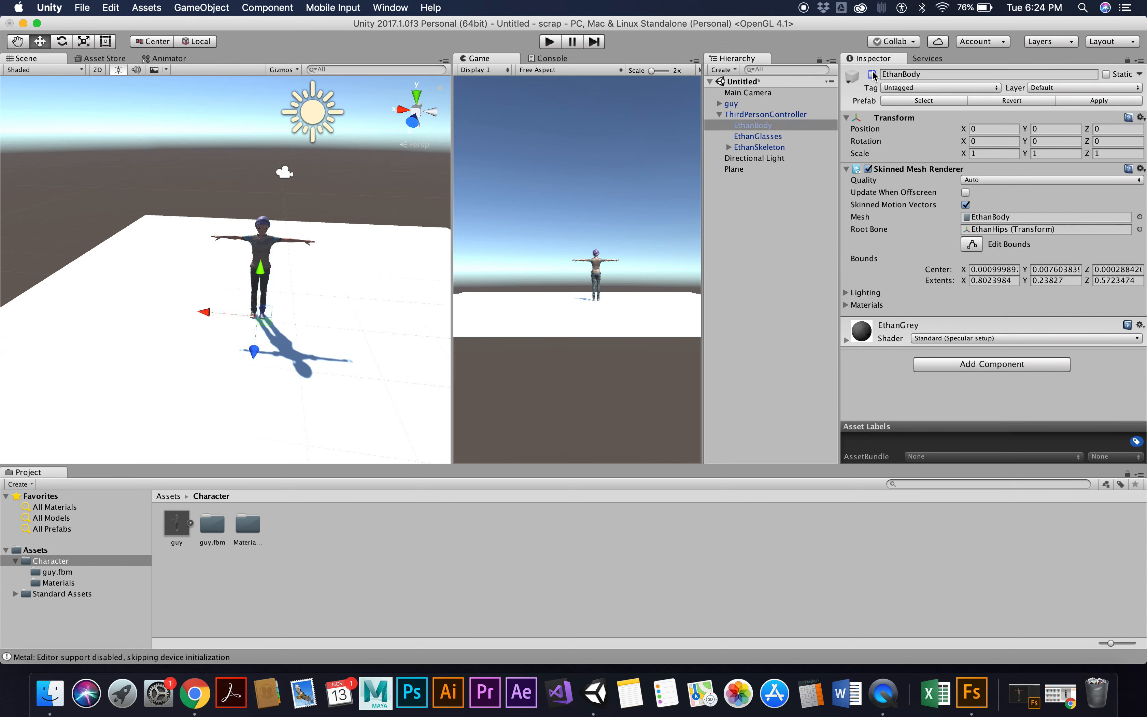
{"action": "left_click", "coordinate": [761, 137]}
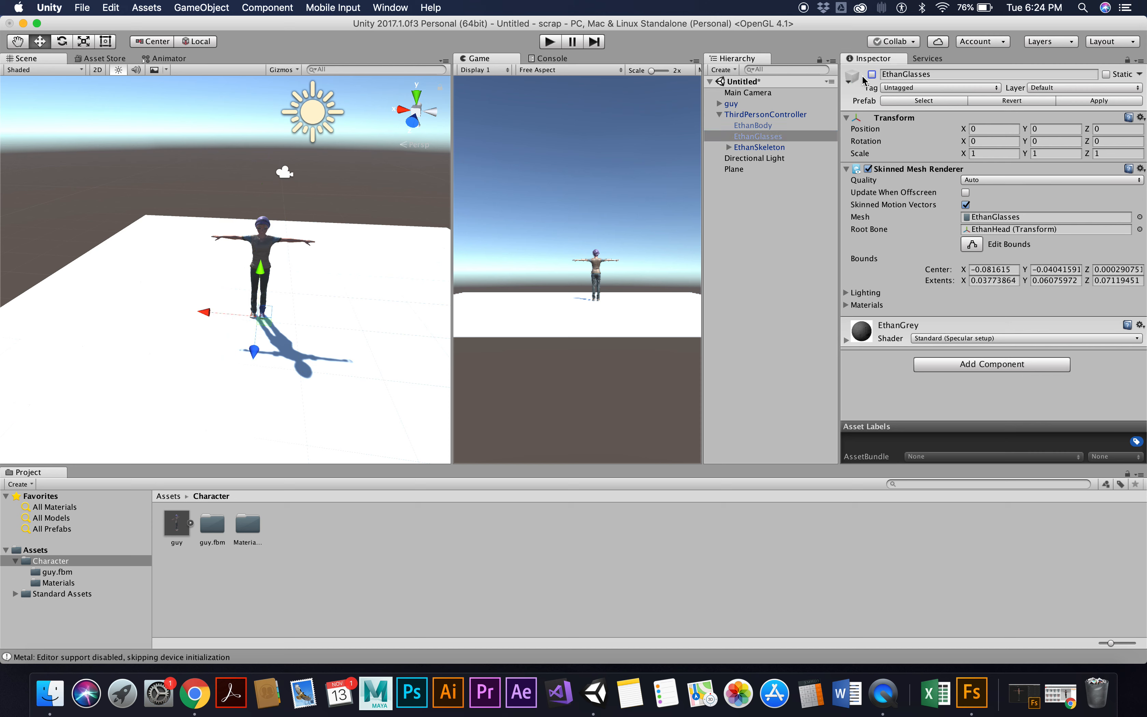
{"action": "left_click", "coordinate": [743, 148]}
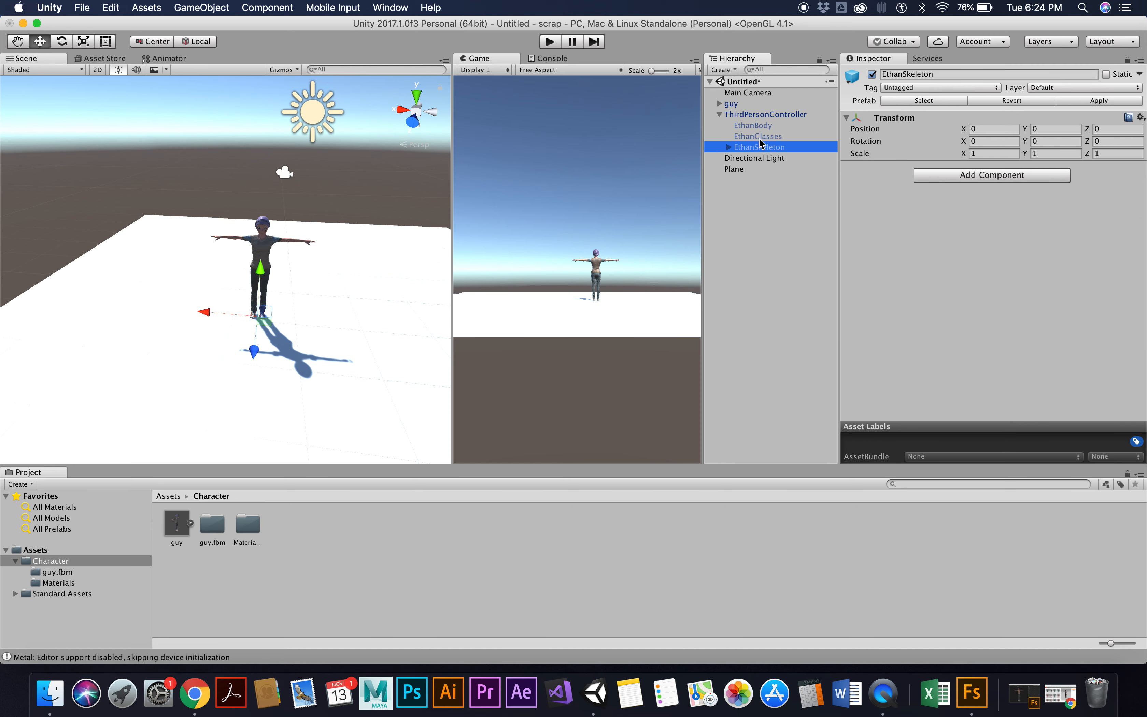
{"action": "left_click", "coordinate": [872, 75]}
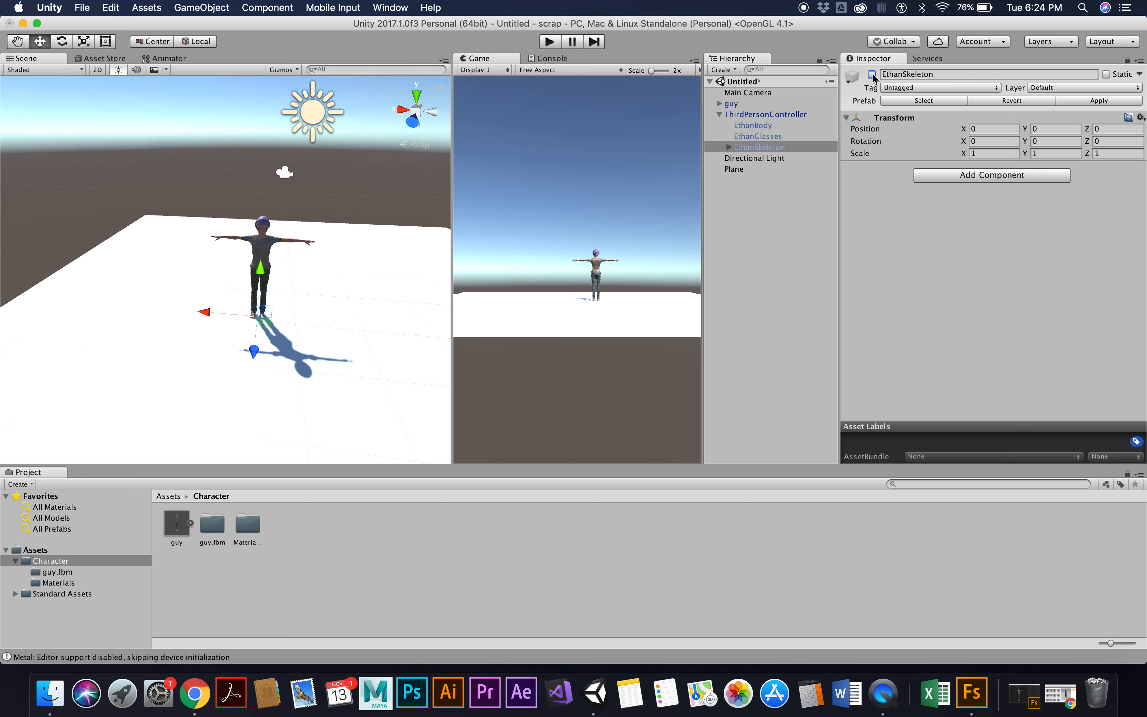
{"action": "left_click", "coordinate": [755, 128]}
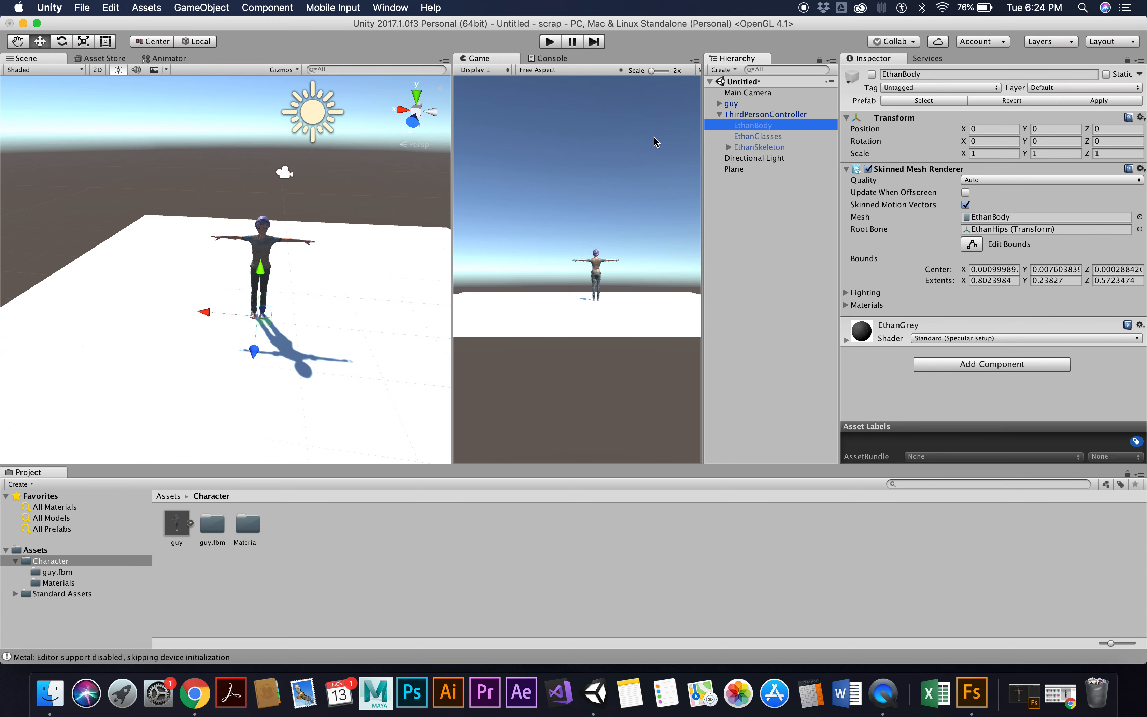
Step: Reparent all of guy's children, from Body to Tops, to the top of the ThirdPersonController's children, accepting the prefab instance break
{"action": "left_click", "coordinate": [774, 115]}
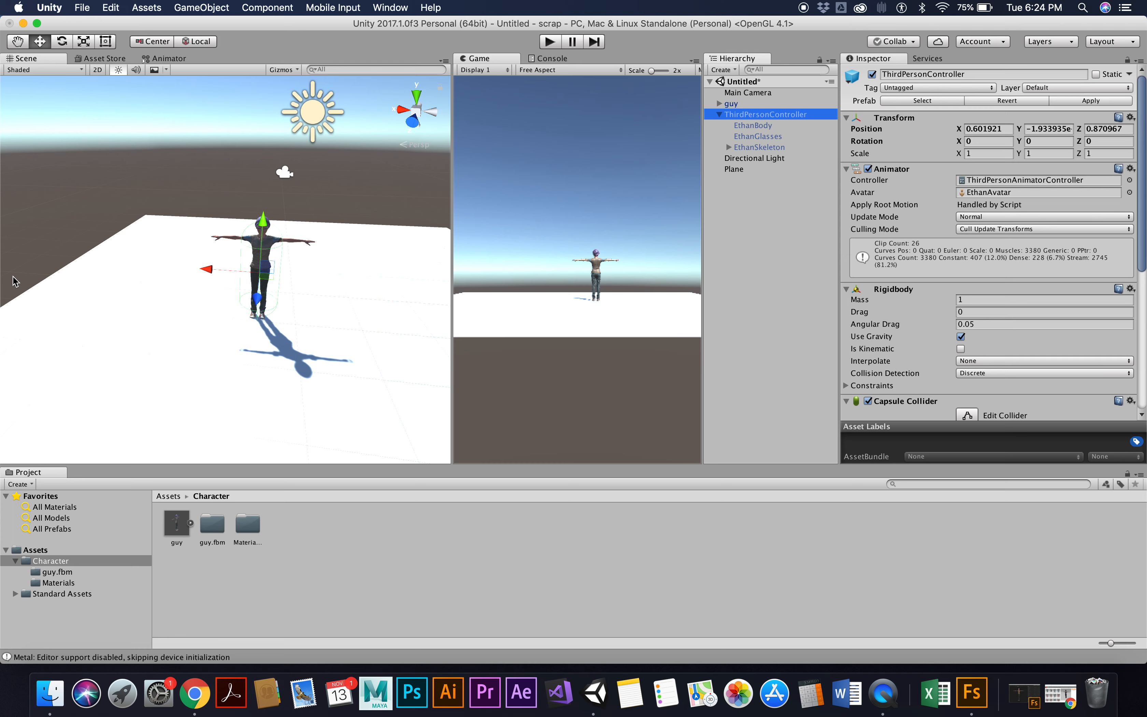
{"action": "key", "text": "f"}
{"action": "scroll", "coordinate": [285, 277], "scroll_direction": "down", "scroll_amount": 2}
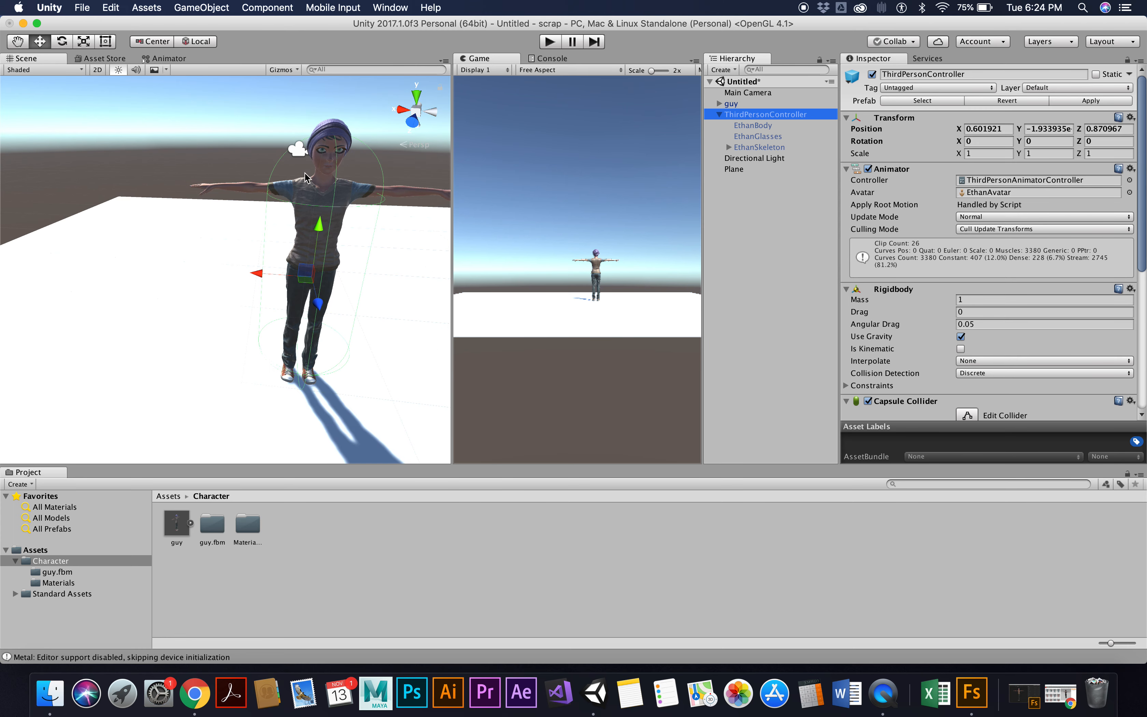
{"action": "scroll", "coordinate": [341, 253], "scroll_direction": "down", "scroll_amount": 2}
{"action": "scroll", "coordinate": [341, 252], "scroll_direction": "down", "scroll_amount": 2}
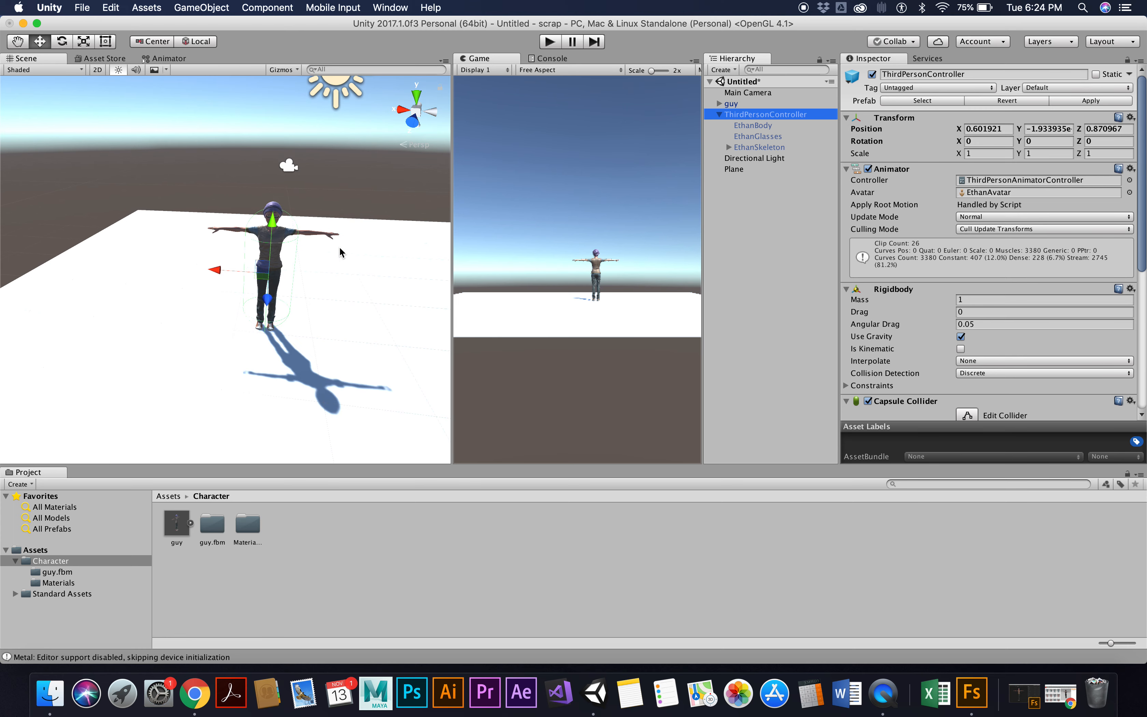
{"action": "scroll", "coordinate": [341, 252], "scroll_direction": "down", "scroll_amount": 2}
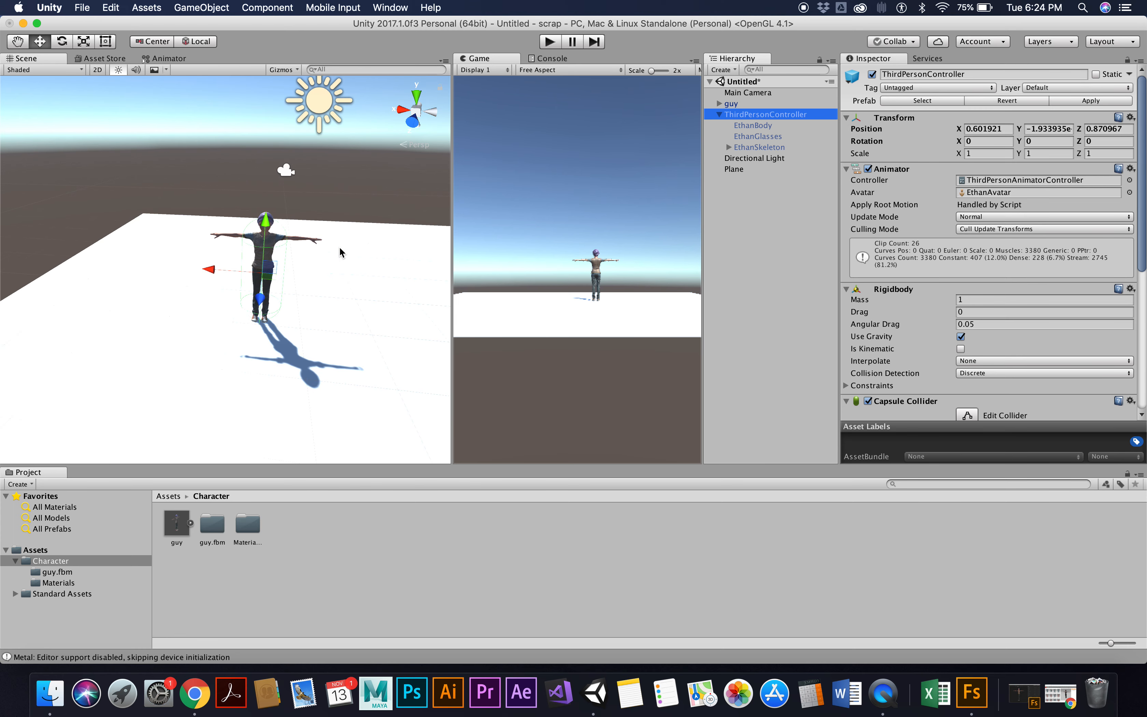
{"action": "left_click", "coordinate": [718, 103]}
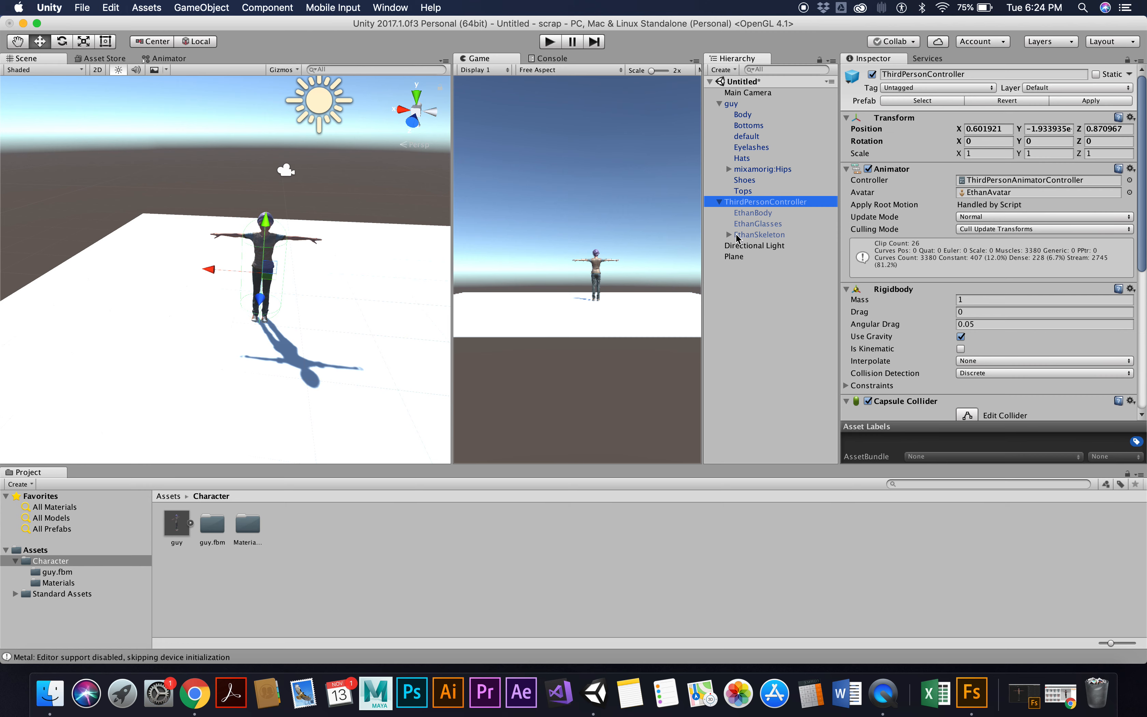
{"action": "left_click", "coordinate": [742, 117]}
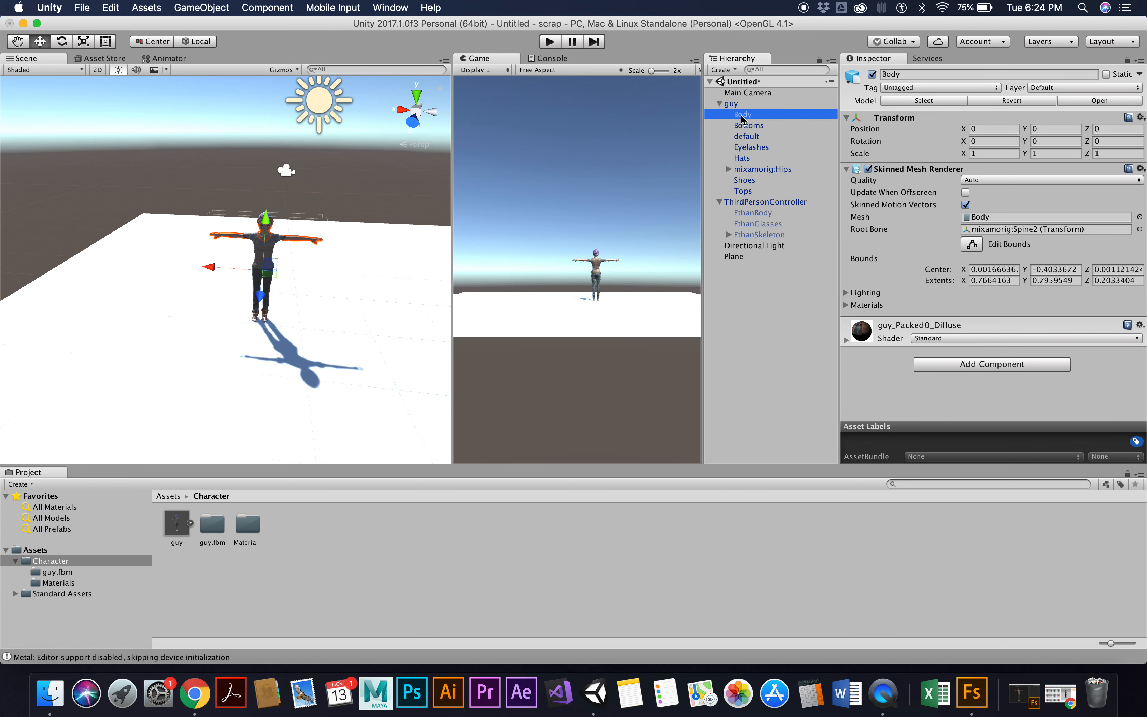
{"action": "left_click", "coordinate": [742, 192], "text": "shift"}
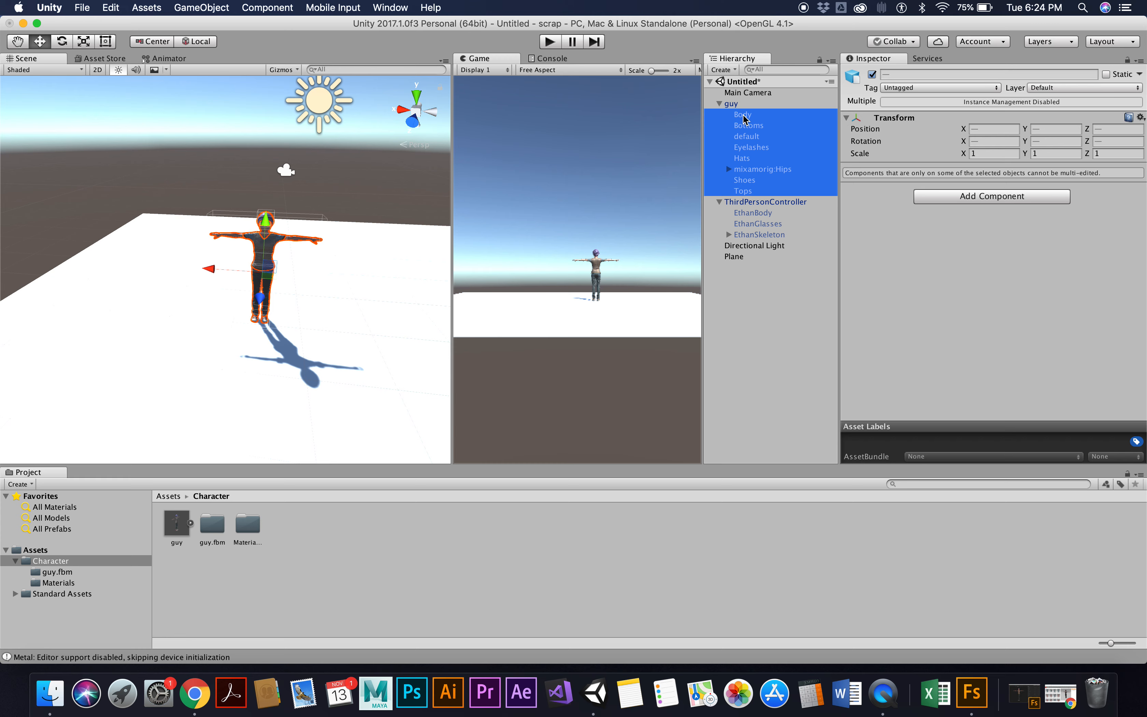
{"action": "left_click_drag", "start_coordinate": [745, 119], "coordinate": [746, 203]}
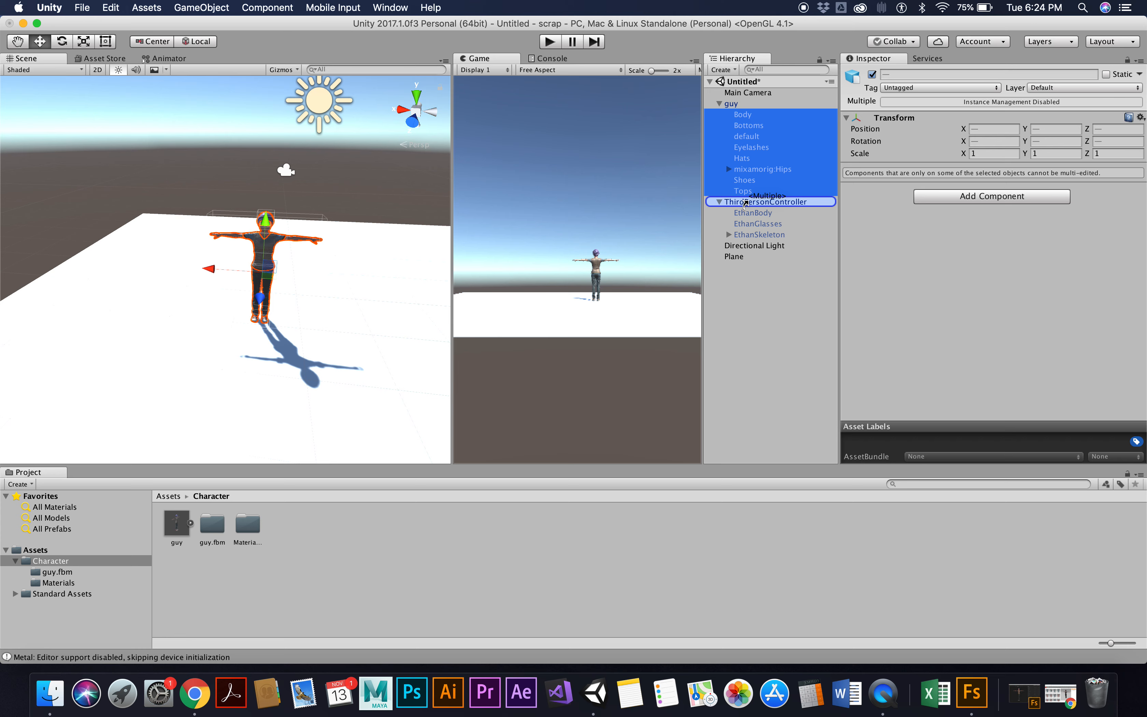
{"action": "left_click_drag", "start_coordinate": [746, 204], "coordinate": [745, 204]}
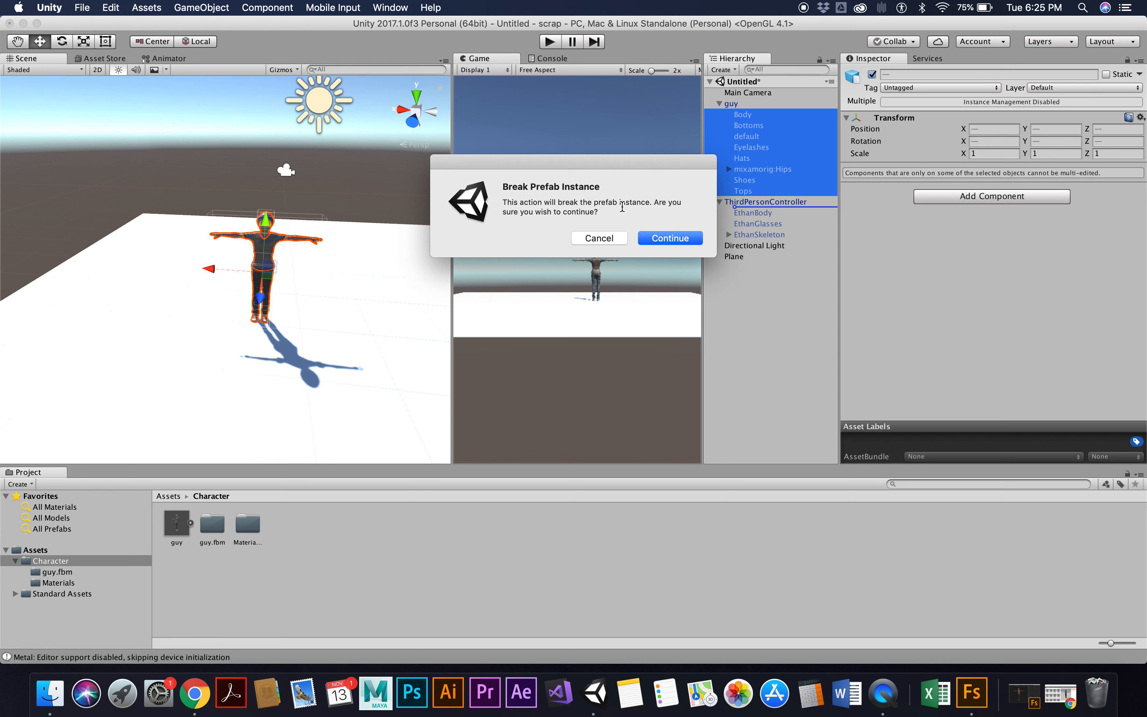
{"action": "left_click", "coordinate": [659, 239]}
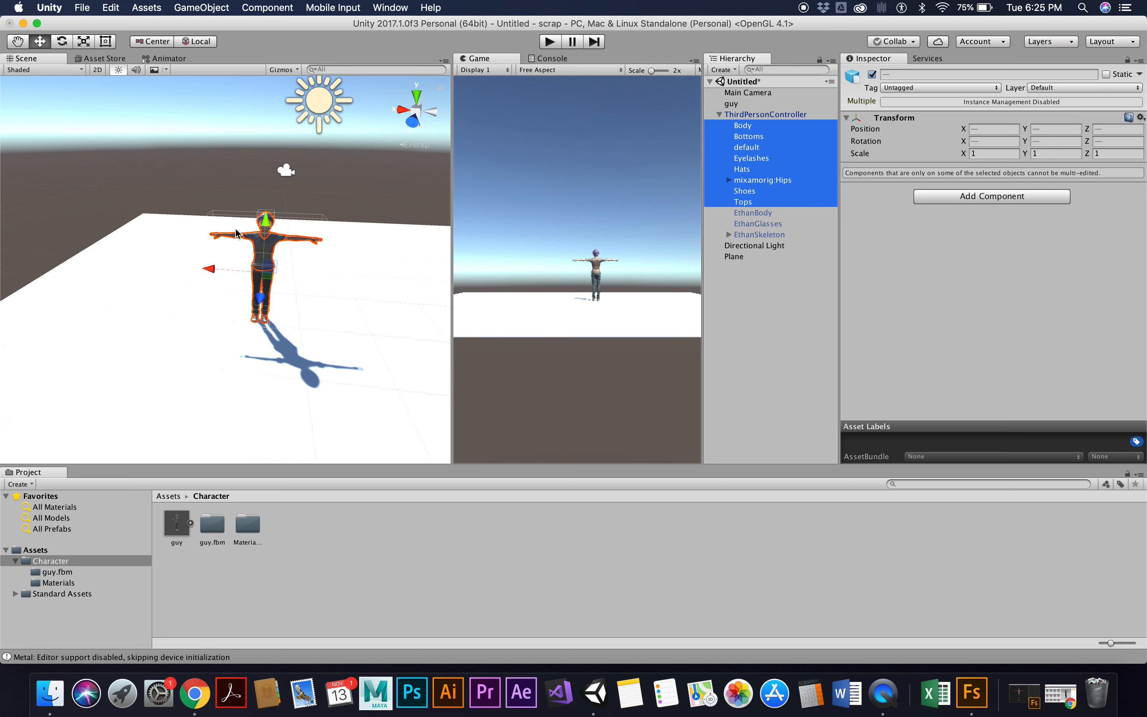
Step: Delete the emptied guy object from the scene and select the ThirdPersonController
{"action": "left_click", "coordinate": [325, 364]}
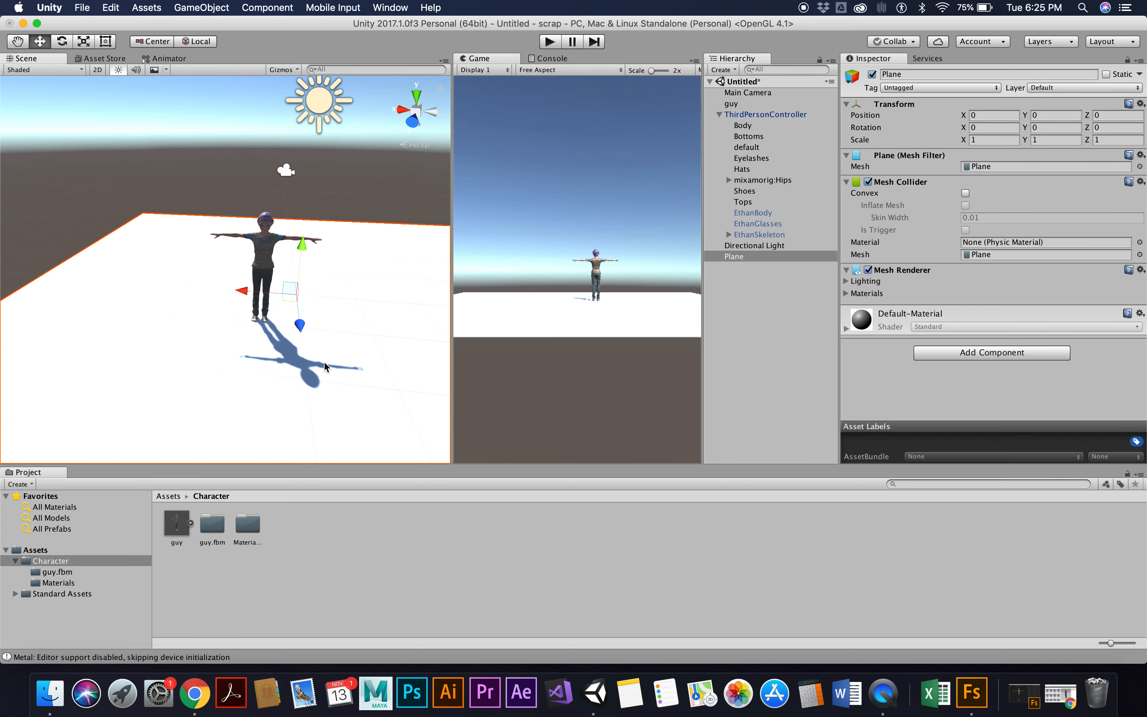
{"action": "left_click", "coordinate": [731, 103]}
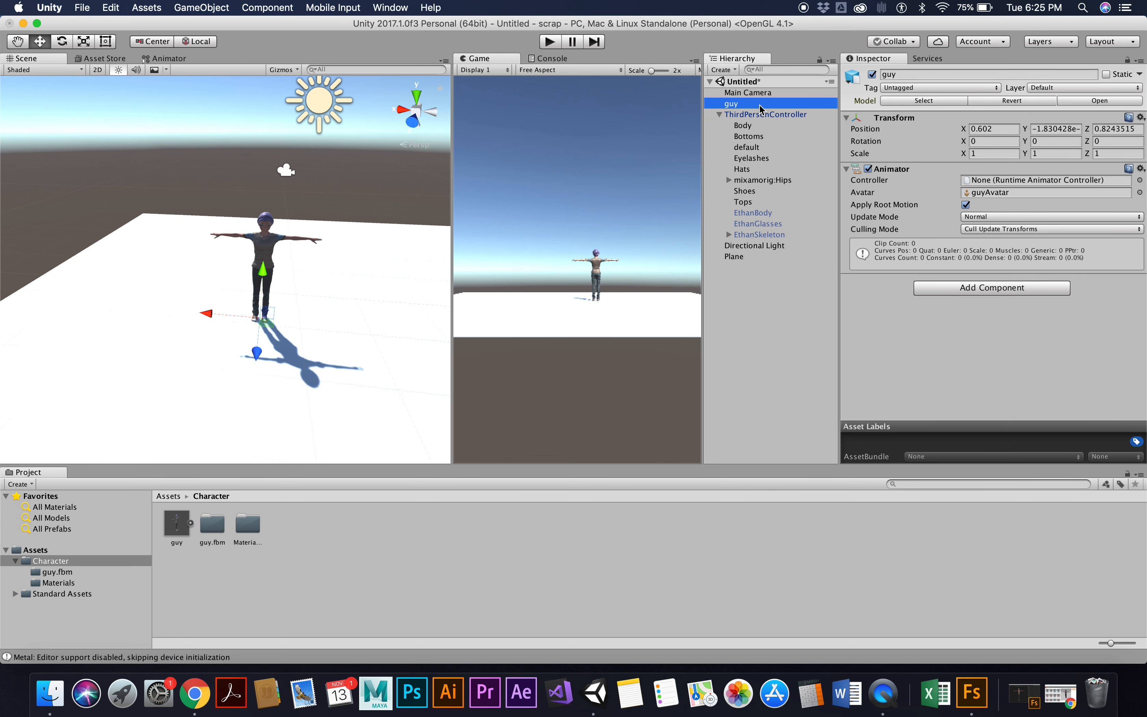
{"action": "right_click", "coordinate": [731, 105]}
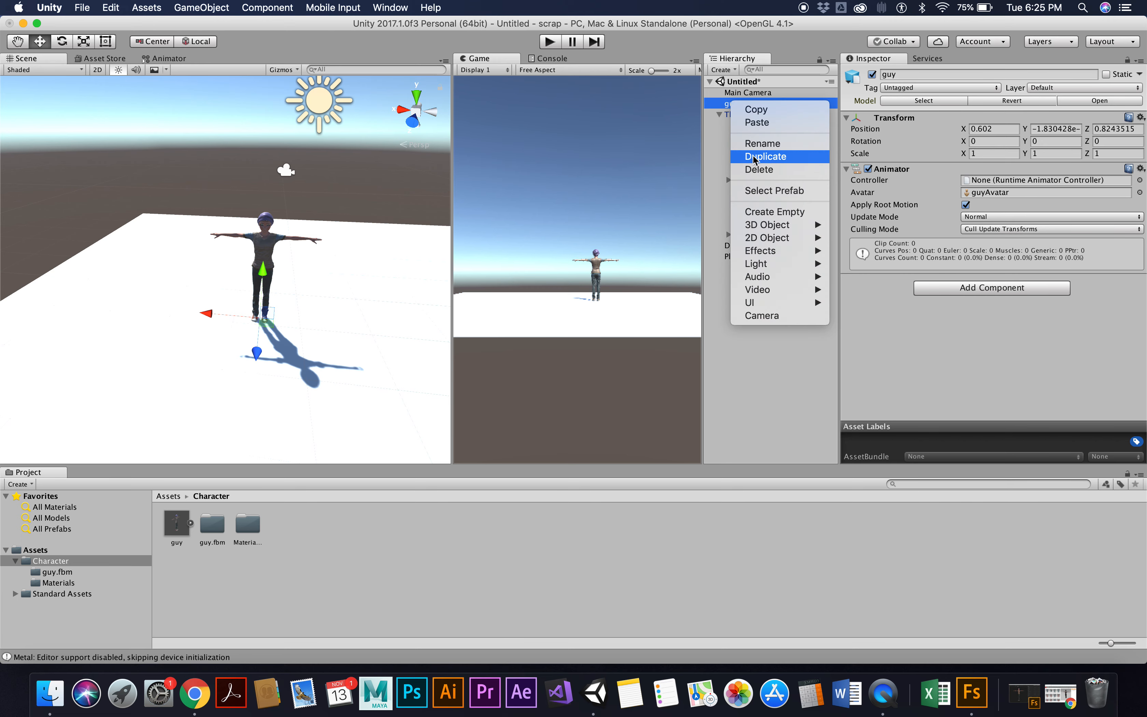
{"action": "left_click", "coordinate": [755, 169]}
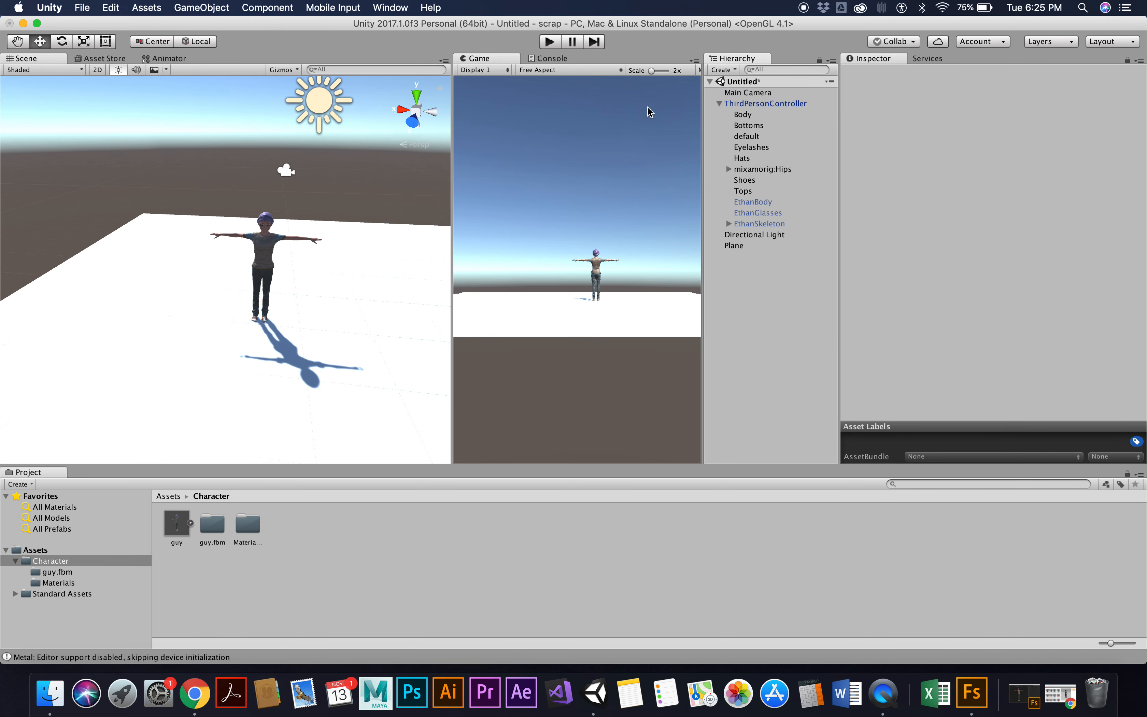
{"action": "left_click", "coordinate": [768, 105]}
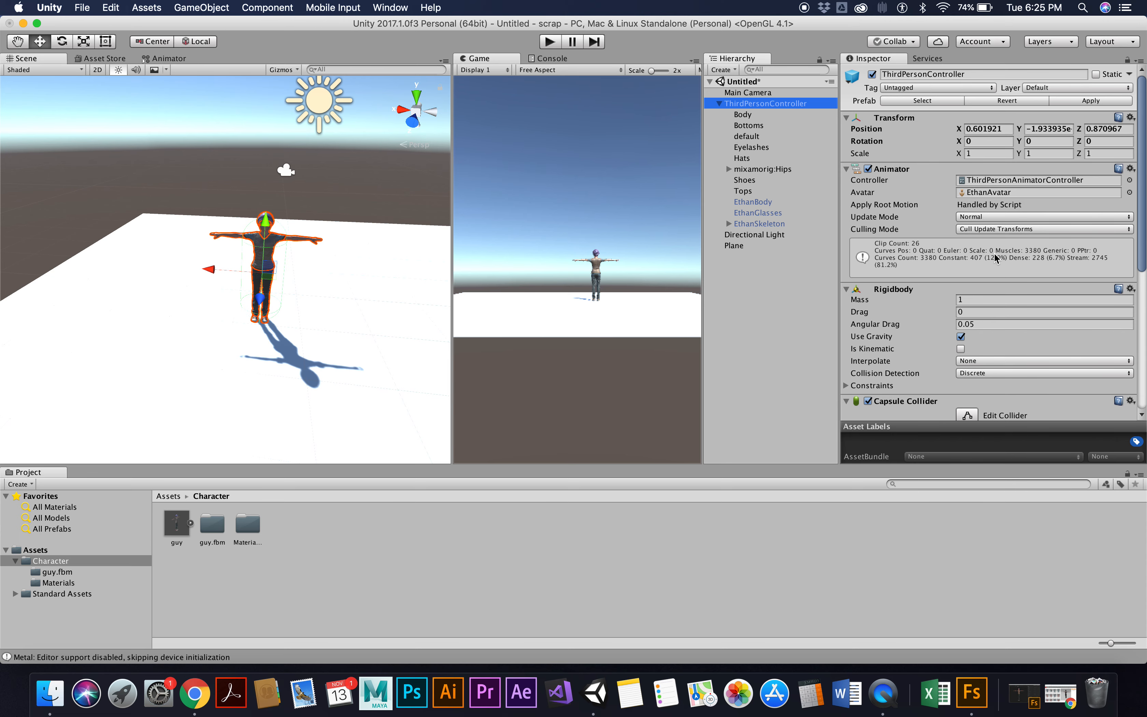
Step: Replace the avatar in the ThirdPersonController's Animator component with guyAvatar
{"action": "scroll", "coordinate": [994, 254], "scroll_direction": "down", "scroll_amount": 5}
{"action": "scroll", "coordinate": [994, 254], "scroll_direction": "down", "scroll_amount": 2}
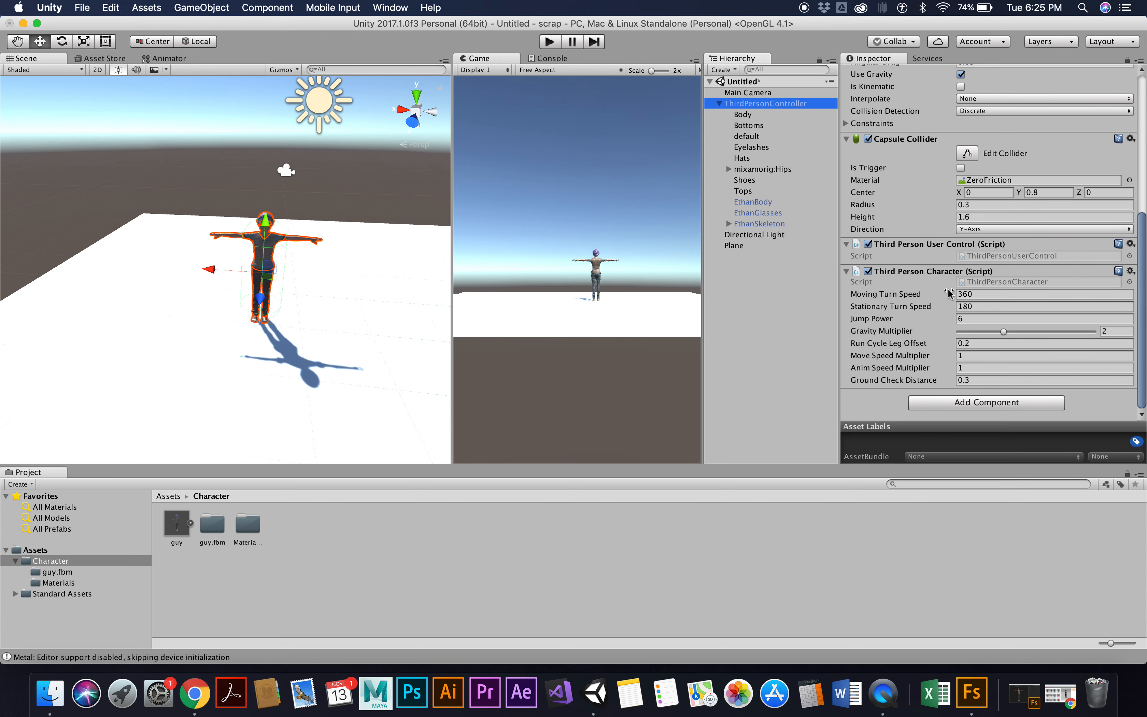
{"action": "scroll", "coordinate": [950, 294], "scroll_direction": "up", "scroll_amount": 10}
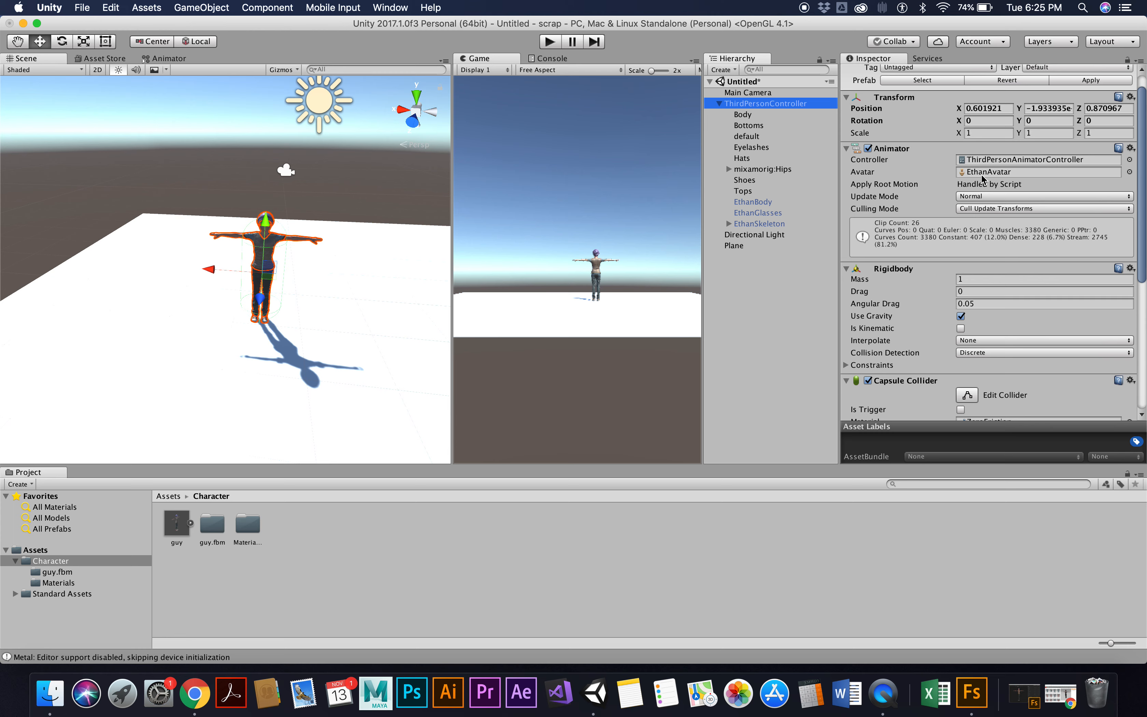
{"action": "left_click", "coordinate": [1130, 172]}
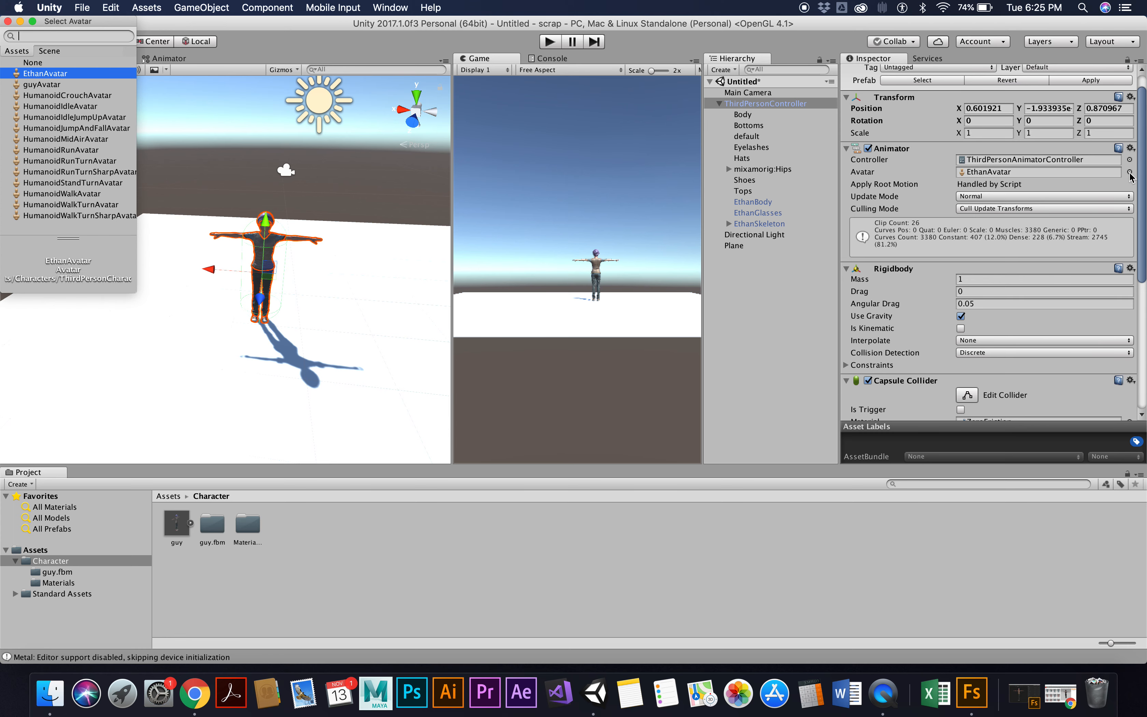
{"action": "left_click", "coordinate": [42, 85]}
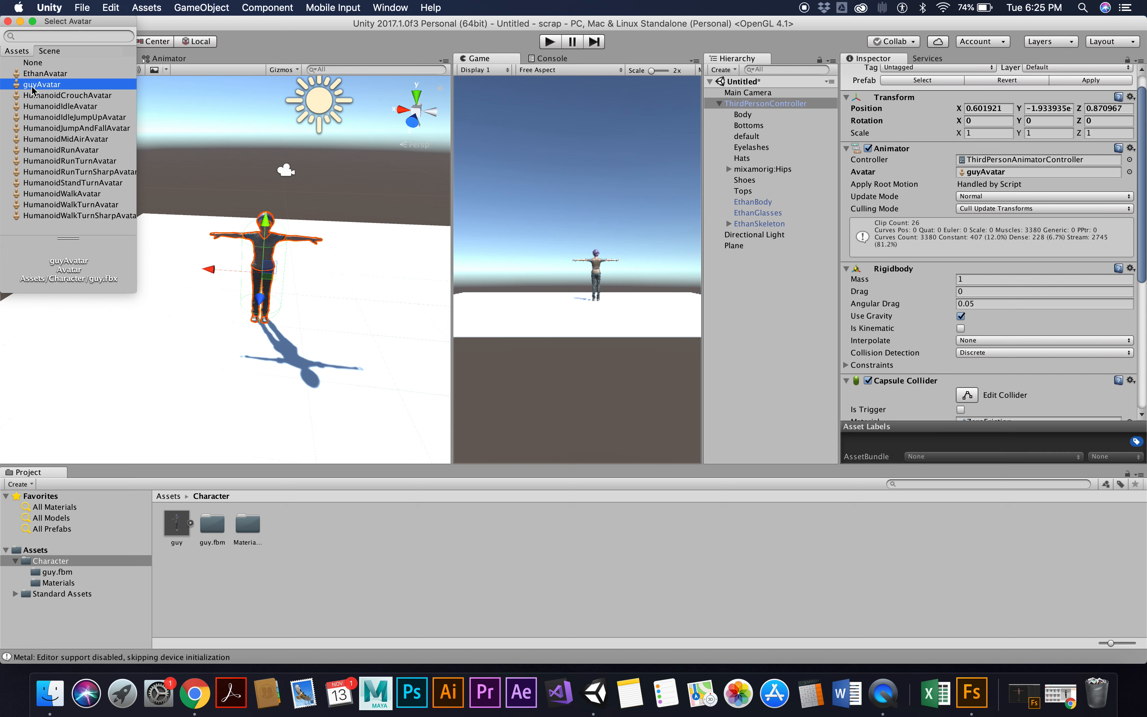
Step: Examine the sub-assets contained in the guy model in the Character folder, including its avatar, and collapse them again
{"action": "left_click", "coordinate": [190, 523]}
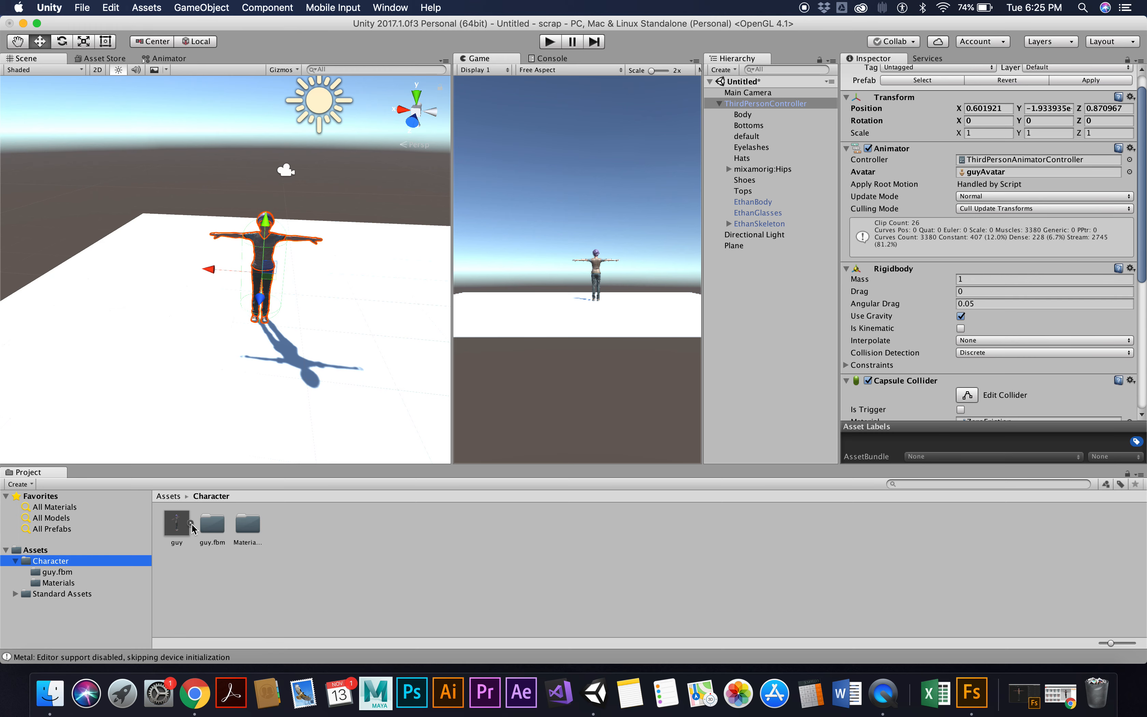
{"action": "left_click", "coordinate": [190, 524]}
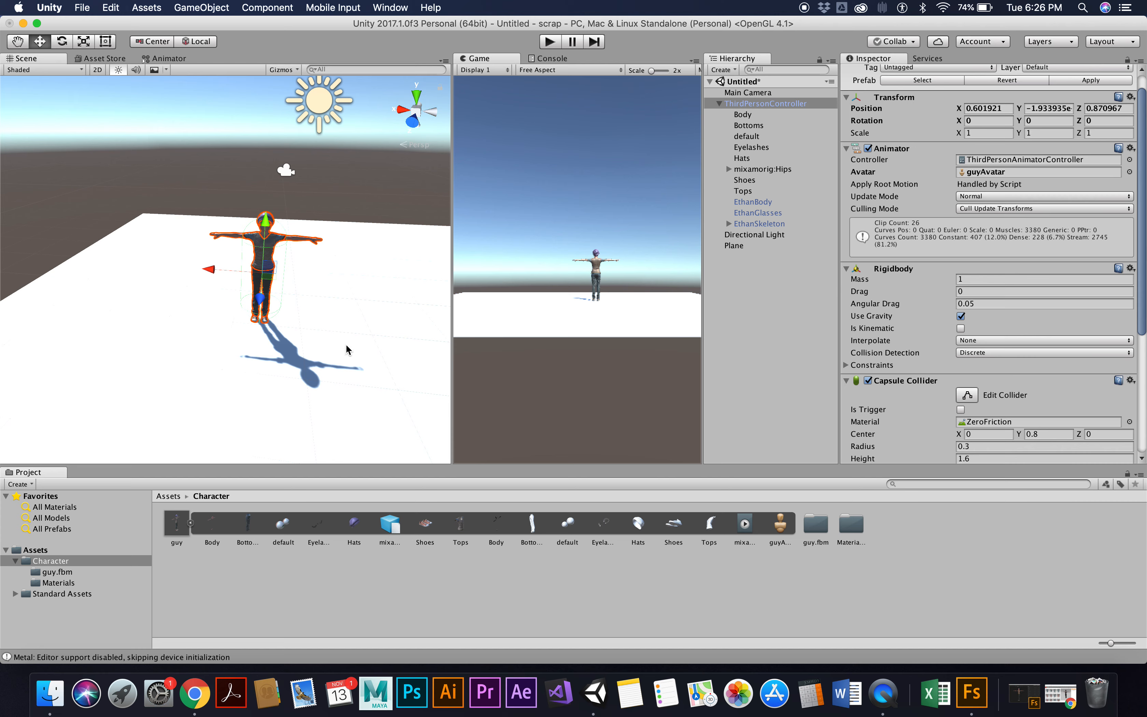
{"action": "left_click", "coordinate": [191, 523]}
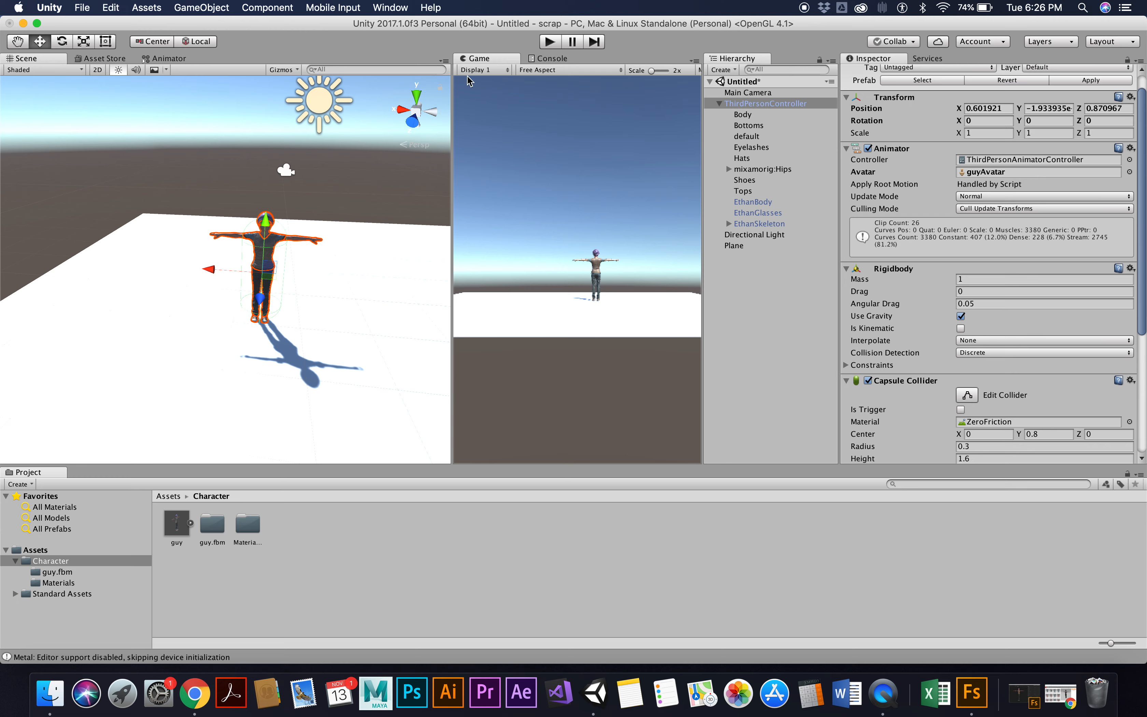
Step: Play the scene and steer the character forward, backward, left and right to test its walking and running animations
{"action": "left_click", "coordinate": [550, 42]}
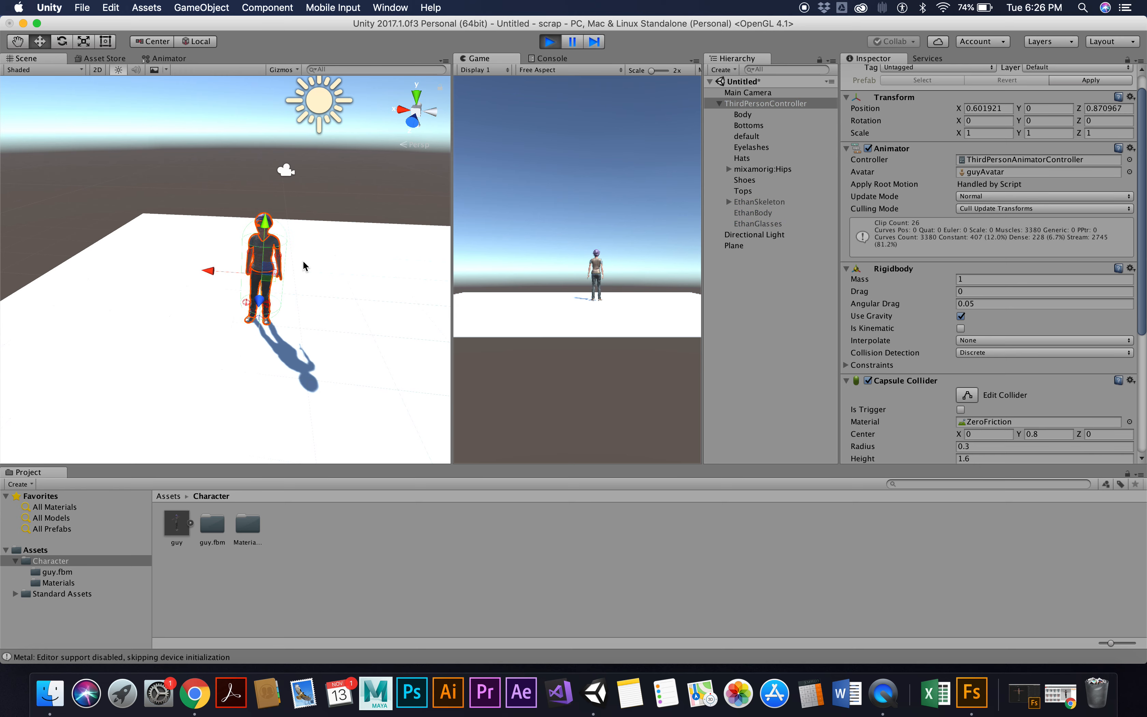
{"action": "key", "text": "Up"}
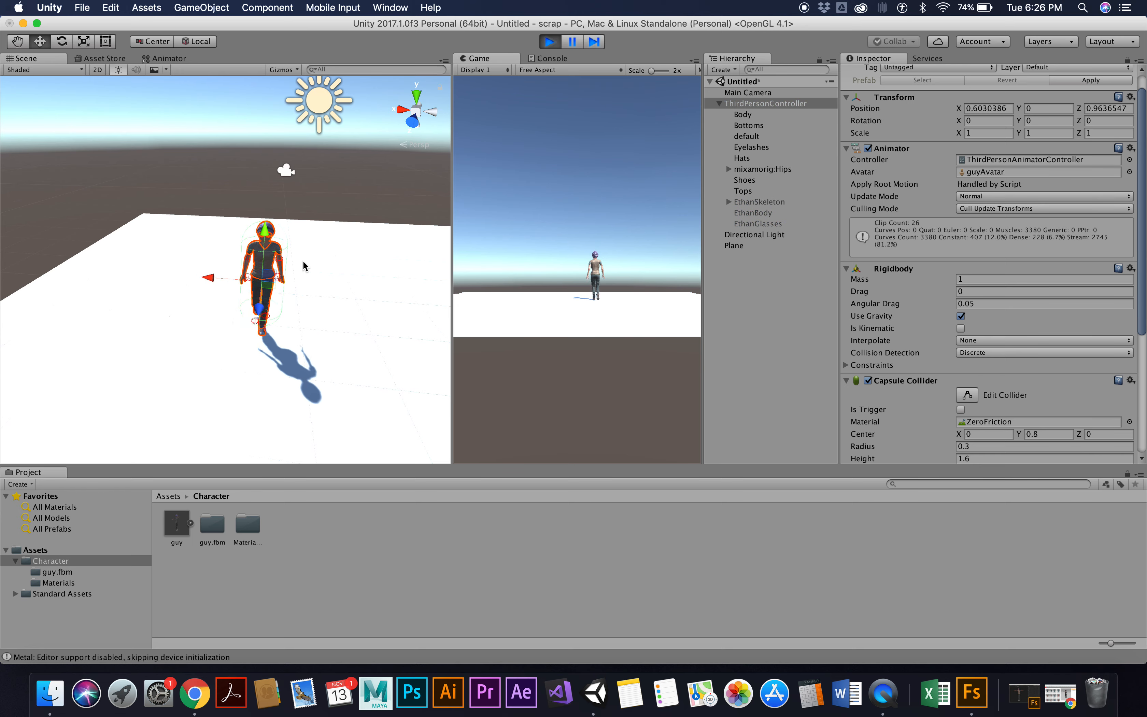
{"action": "key", "text": "Right"}
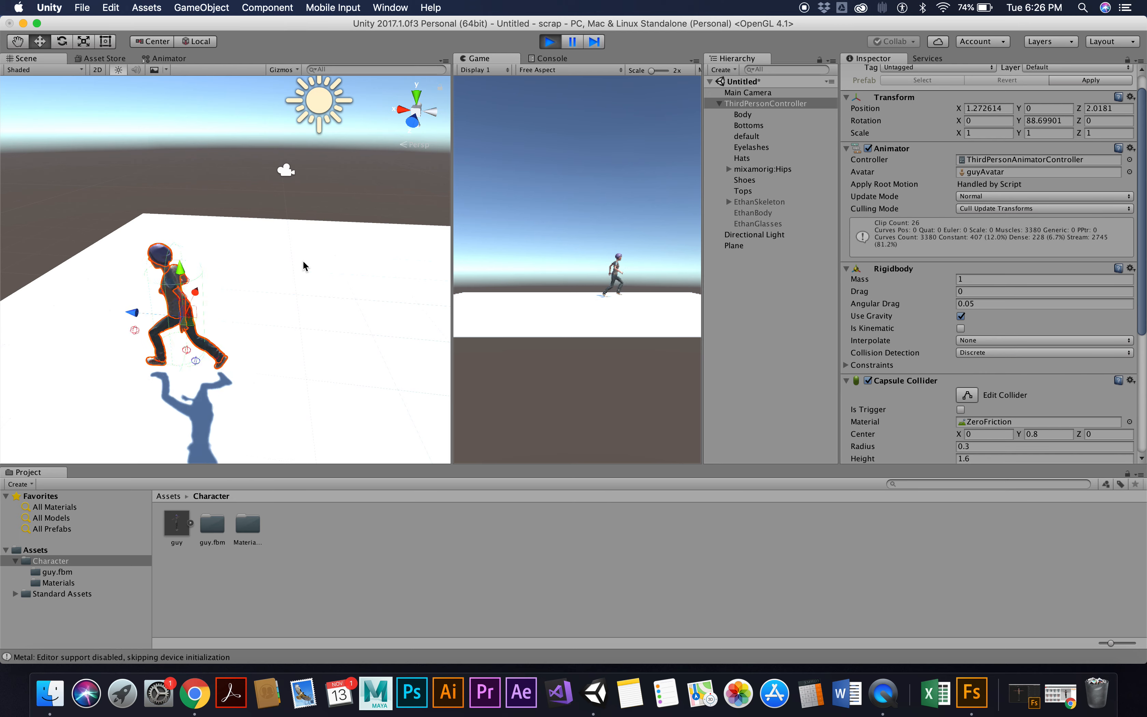
{"action": "key", "text": "Left"}
{"action": "key", "text": "Up"}
{"action": "key", "text": "Down"}
{"action": "key", "text": "Right"}
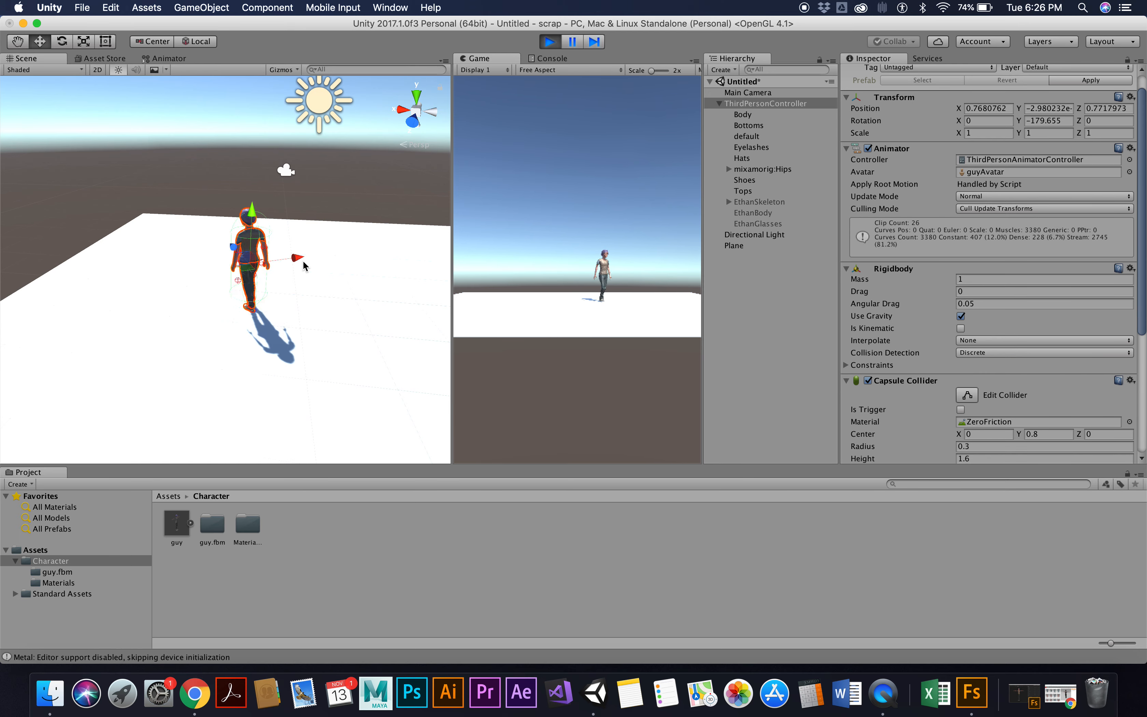
{"action": "key", "text": "Left"}
{"action": "key", "text": "Down"}
{"action": "key", "text": "Right"}
{"action": "key", "text": "Left"}
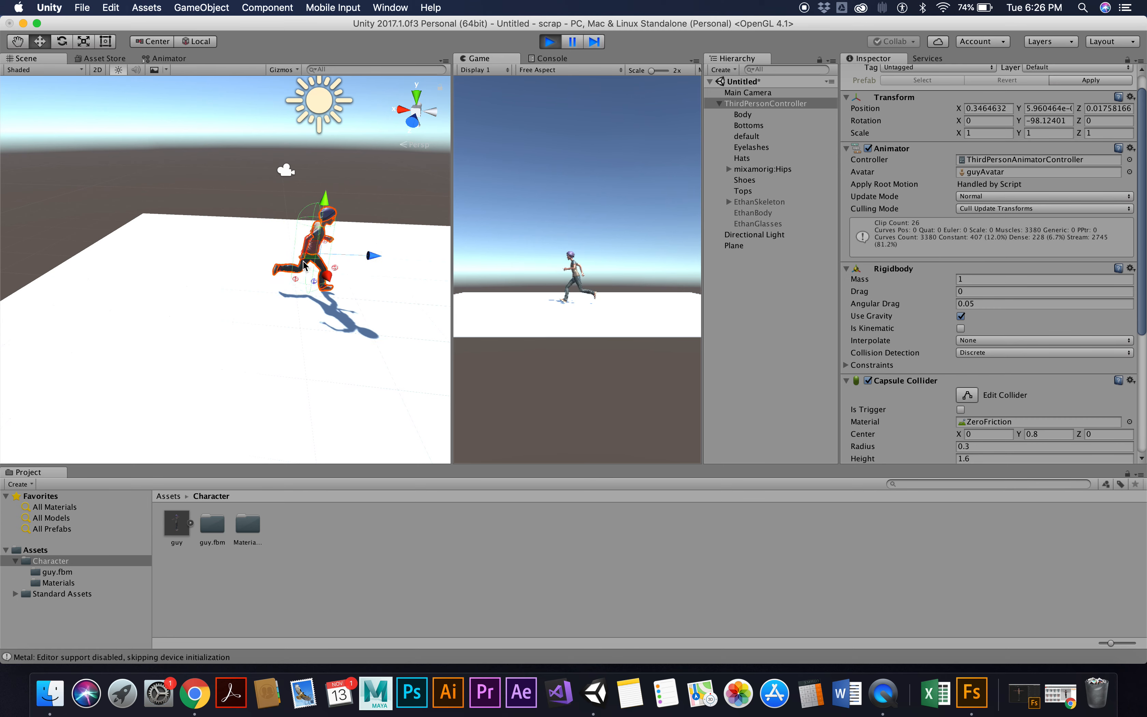
{"action": "key", "text": "Up"}
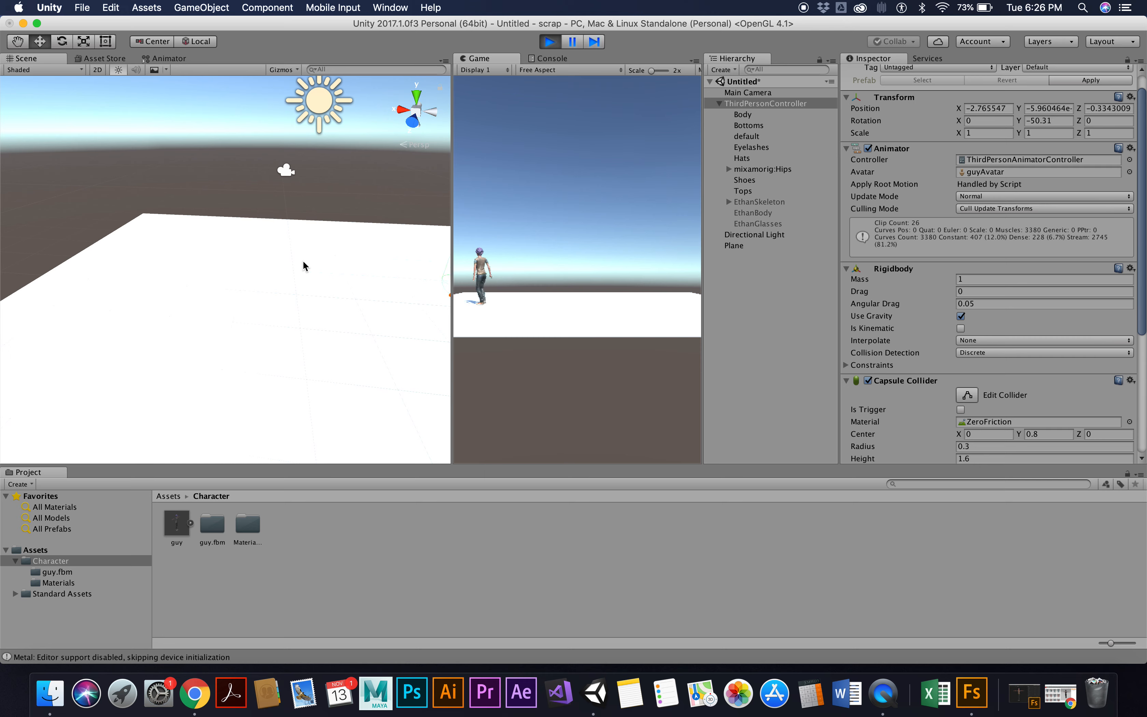
{"action": "key", "text": "Right"}
{"action": "key", "text": "Up"}
{"action": "key", "text": "Left"}
{"action": "key", "text": "Up"}
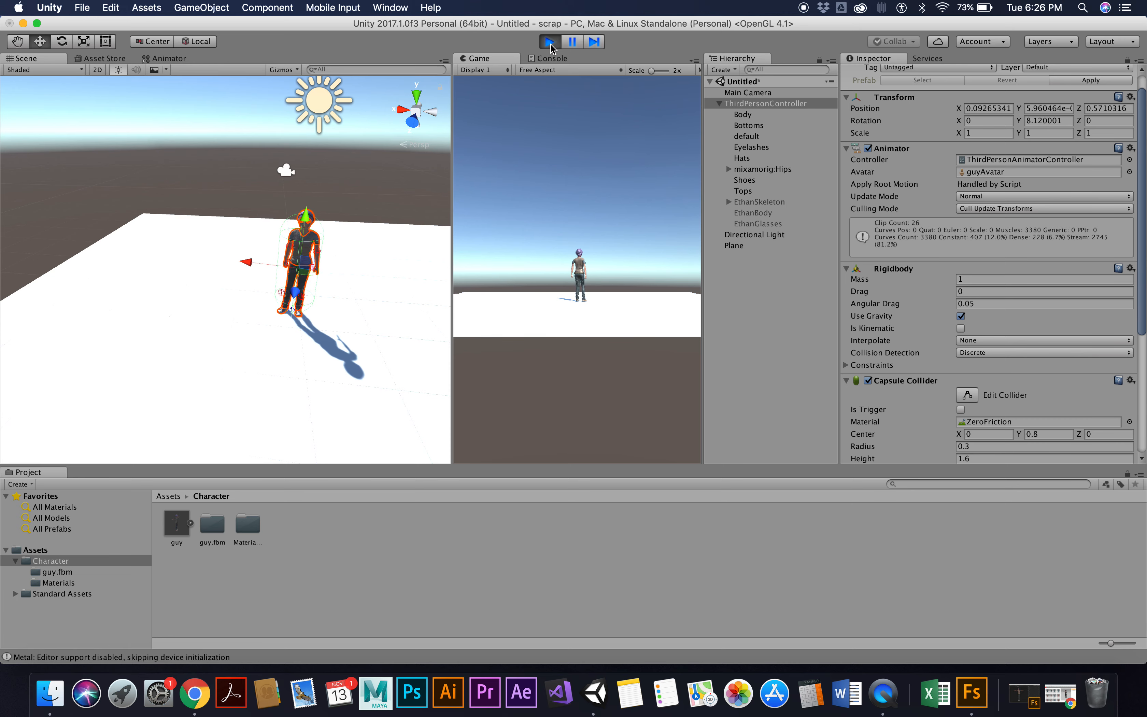
Step: Test the character's jump, crouch and leftward movement, and stop playing the scene
{"action": "key", "text": "space"}
{"action": "key", "text": "c"}
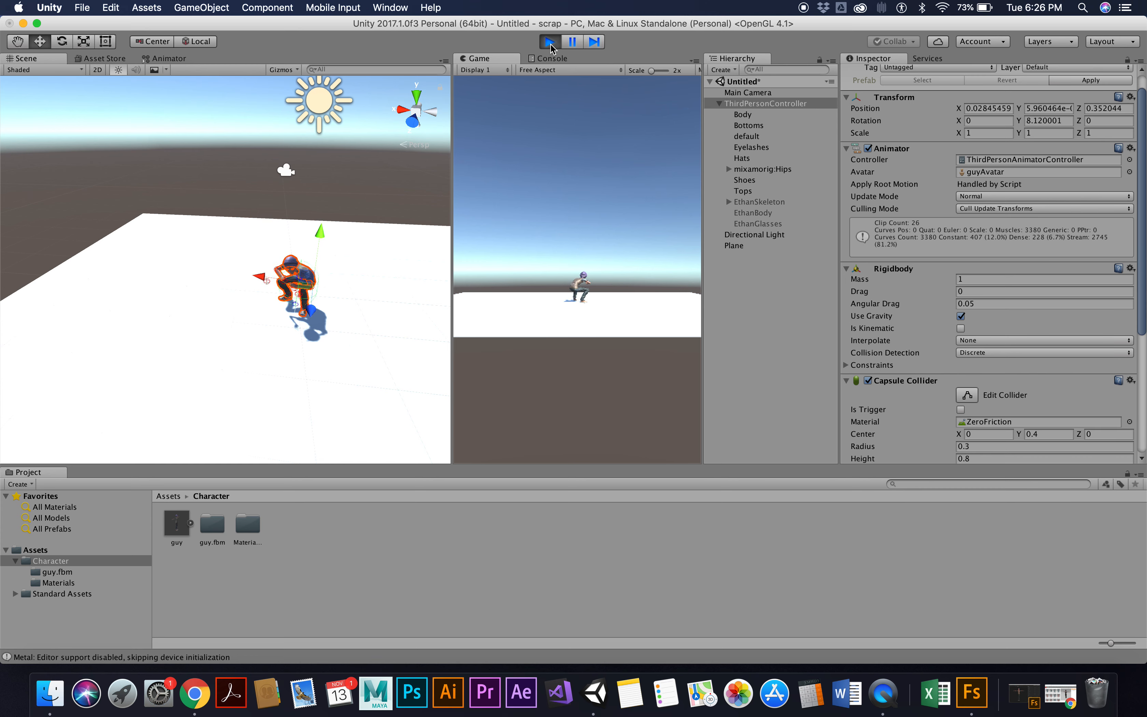
{"action": "key", "text": "a"}
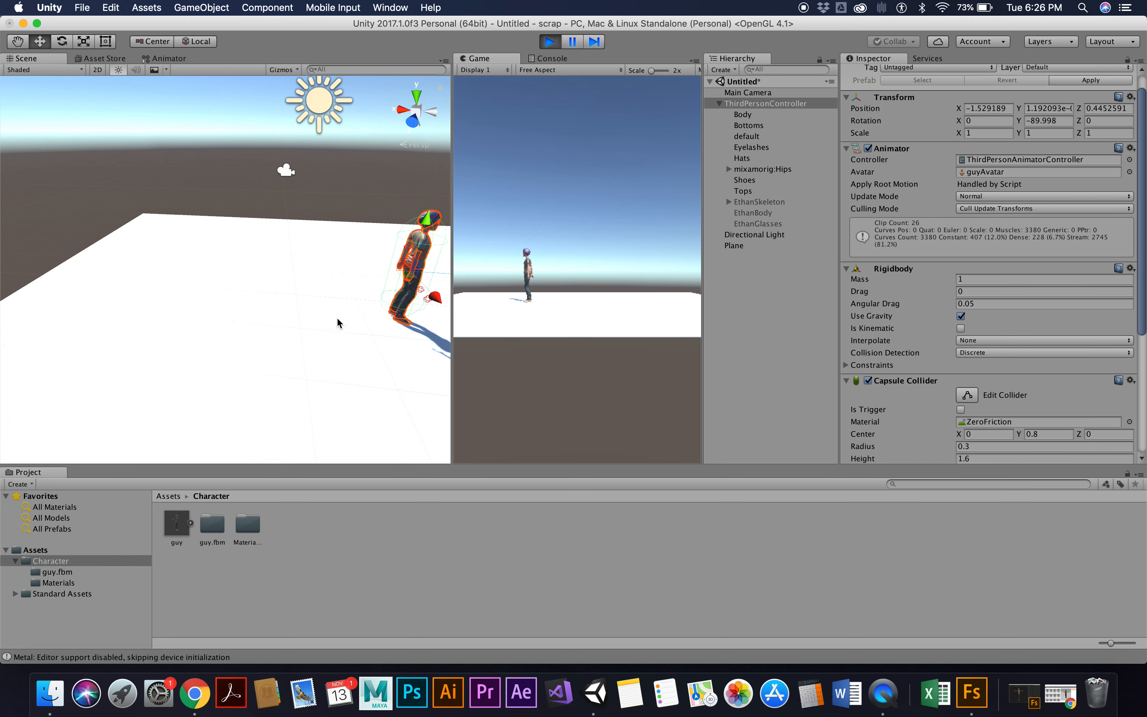
{"action": "left_click", "coordinate": [550, 42]}
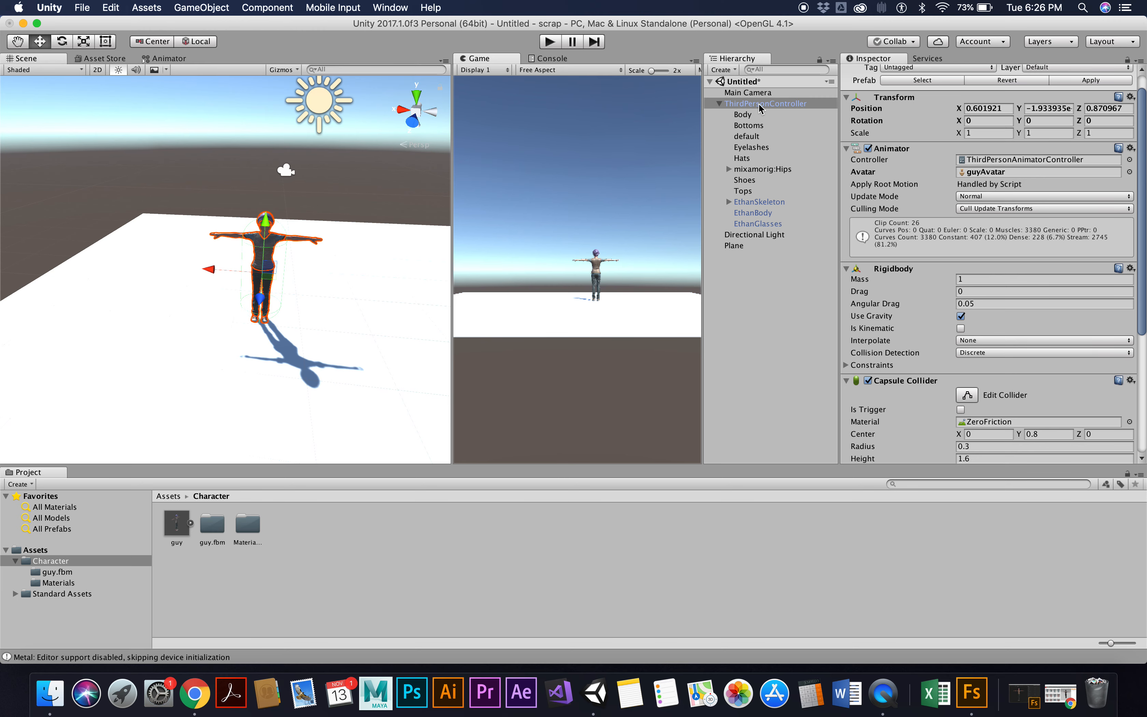
Step: Align the Main Camera with a Scene view framed close behind the character's full body
{"action": "left_click", "coordinate": [755, 93]}
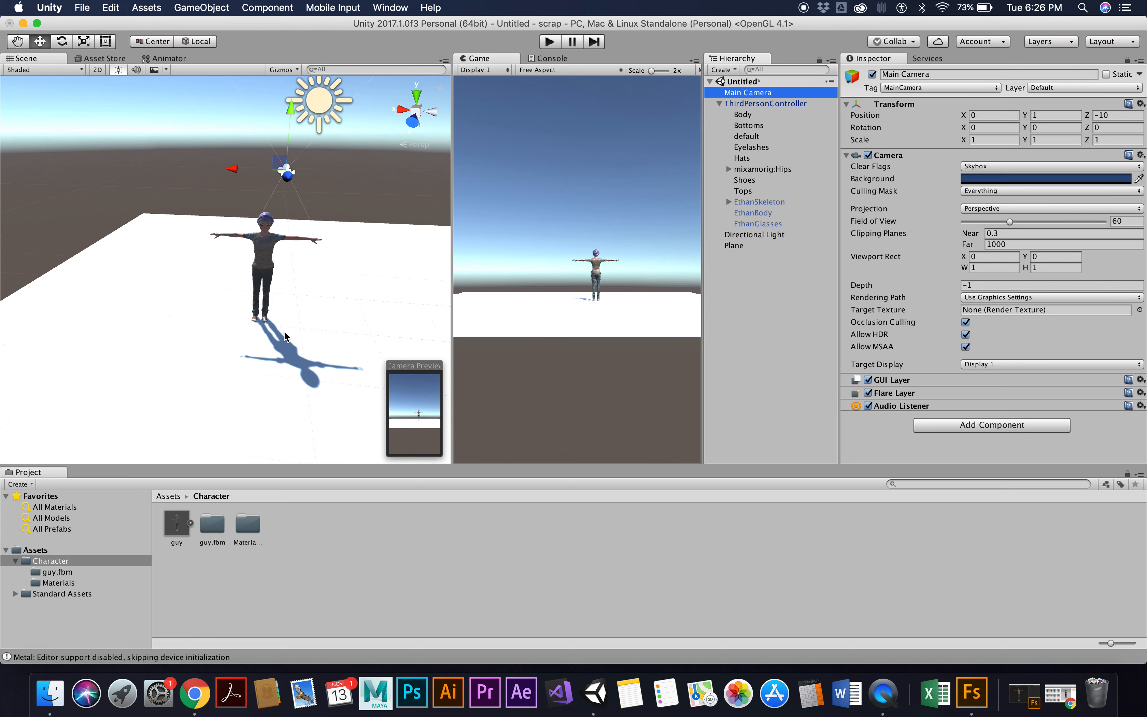
{"action": "left_click_drag", "start_coordinate": [265, 344], "coordinate": [417, 317], "text": "alt"}
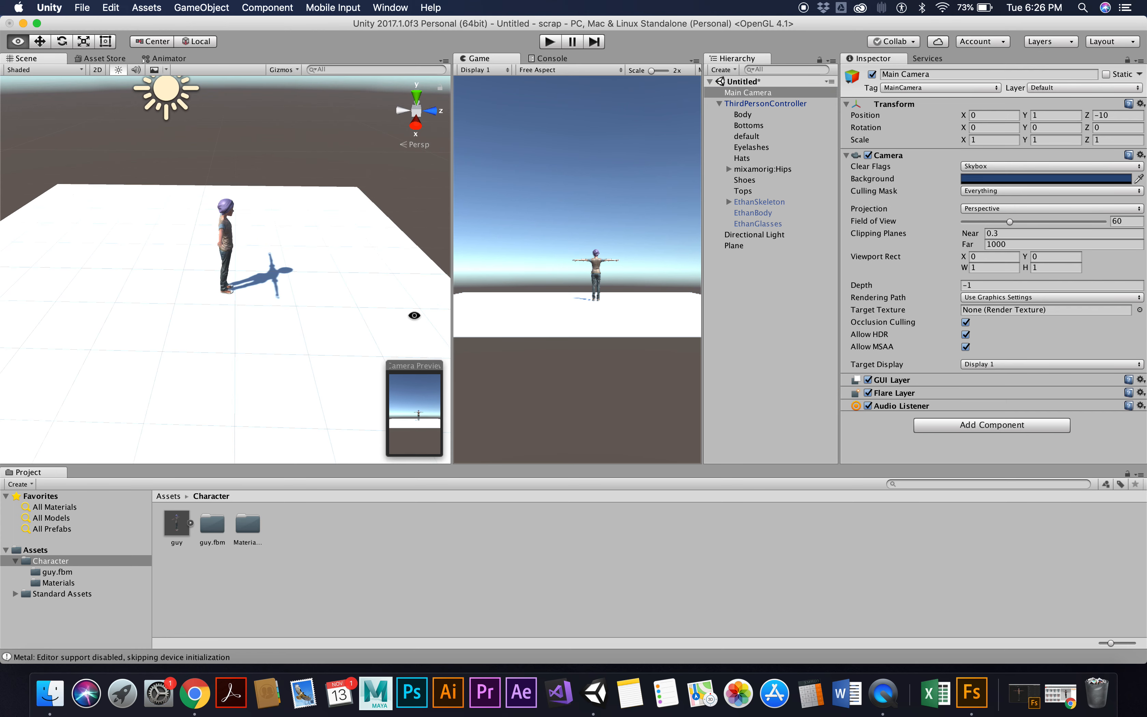
{"action": "left_click_drag", "start_coordinate": [164, 318], "coordinate": [392, 266], "text": "alt"}
{"action": "left_click_drag", "start_coordinate": [202, 319], "coordinate": [348, 322], "text": "alt"}
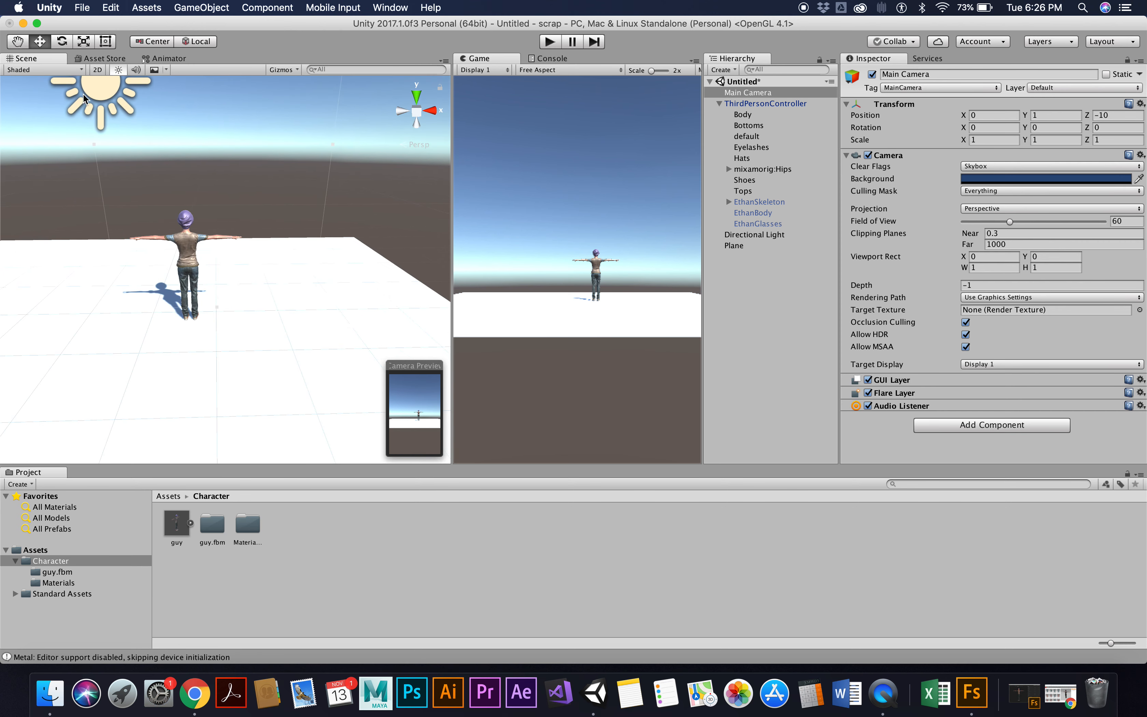
{"action": "left_click_drag", "start_coordinate": [192, 314], "coordinate": [219, 327]}
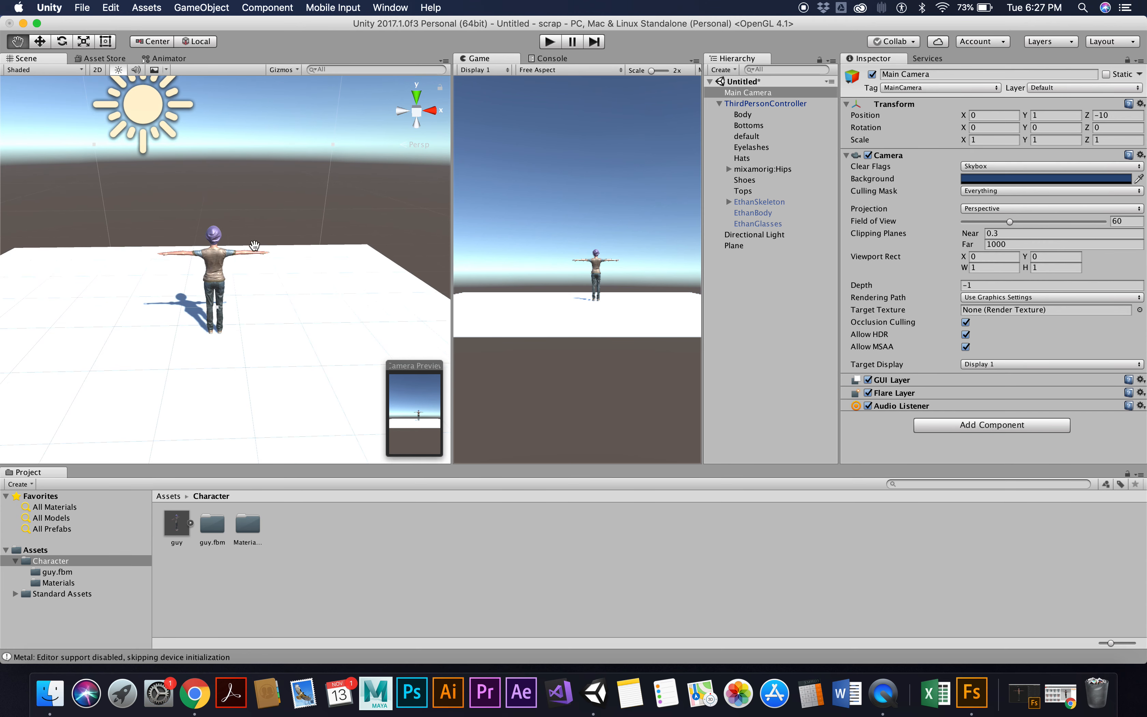
{"action": "mouse_move", "coordinate": [274, 327]}
{"action": "left_mouse_down", "text": "alt"}
{"action": "mouse_move", "coordinate": [263, 333]}
{"action": "mouse_move", "coordinate": [279, 314]}
{"action": "left_mouse_up", "text": "alt"}
{"action": "scroll", "coordinate": [269, 315], "scroll_direction": "up", "scroll_amount": 5}
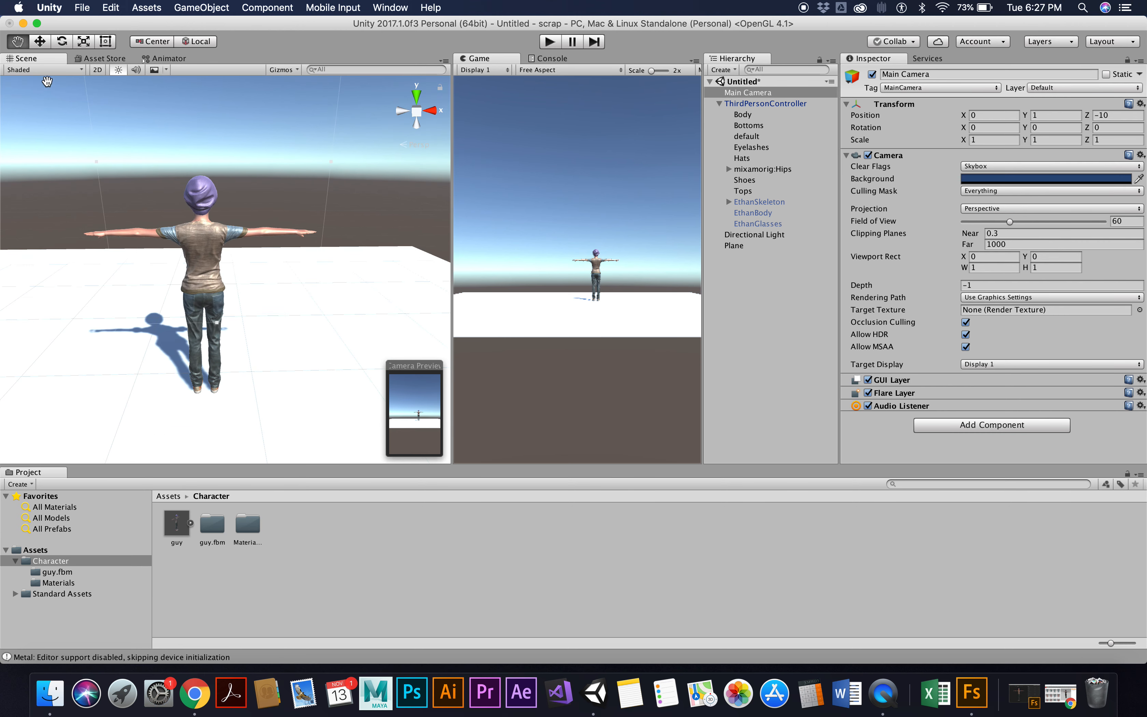
{"action": "left_click_drag", "start_coordinate": [201, 336], "coordinate": [230, 337]}
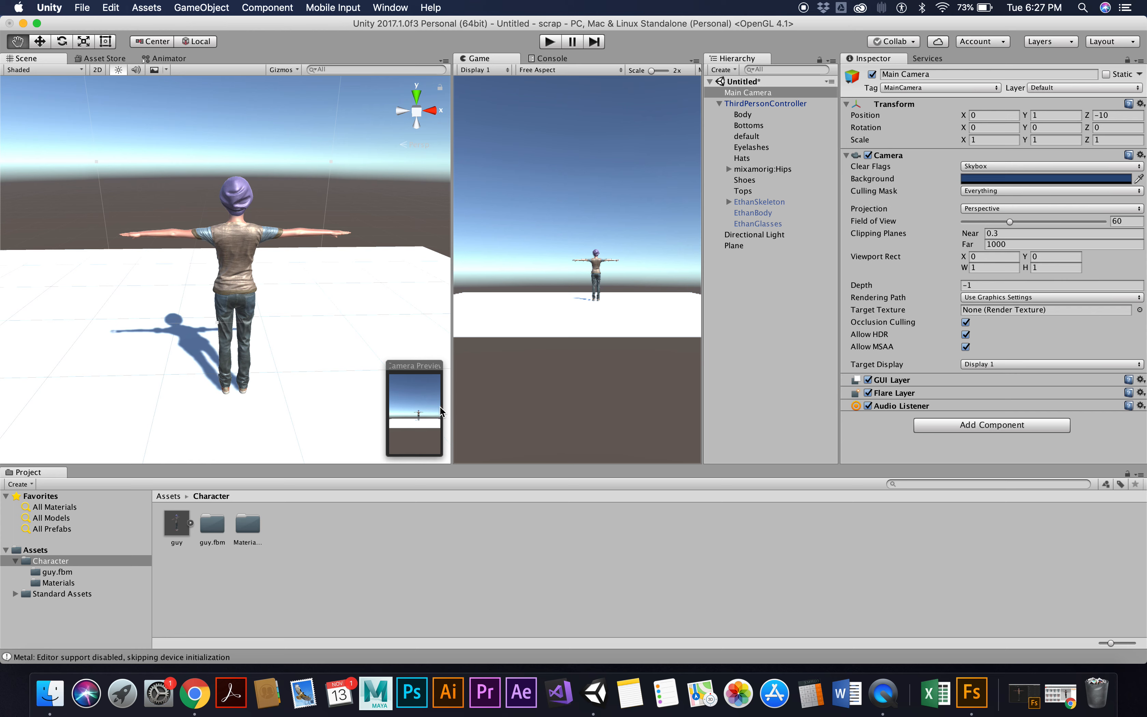
{"action": "scroll", "coordinate": [320, 395], "scroll_direction": "up", "scroll_amount": 3}
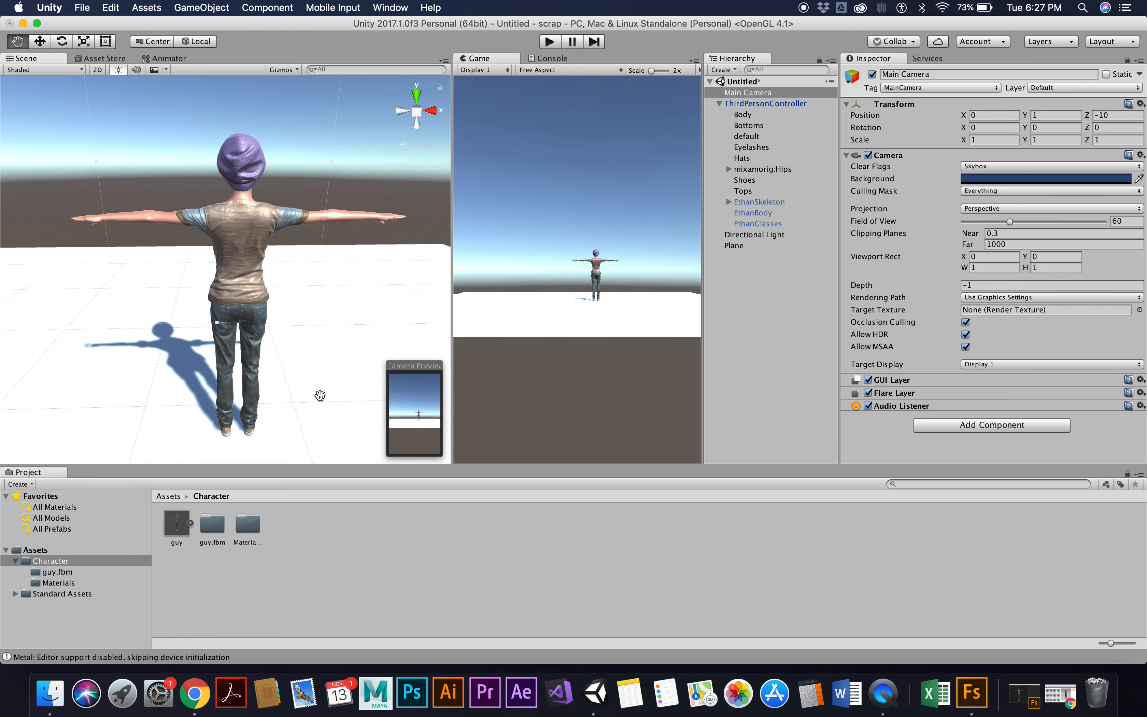
{"action": "scroll", "coordinate": [320, 395], "scroll_direction": "up", "scroll_amount": 3}
{"action": "scroll", "coordinate": [320, 395], "scroll_direction": "down", "scroll_amount": 5}
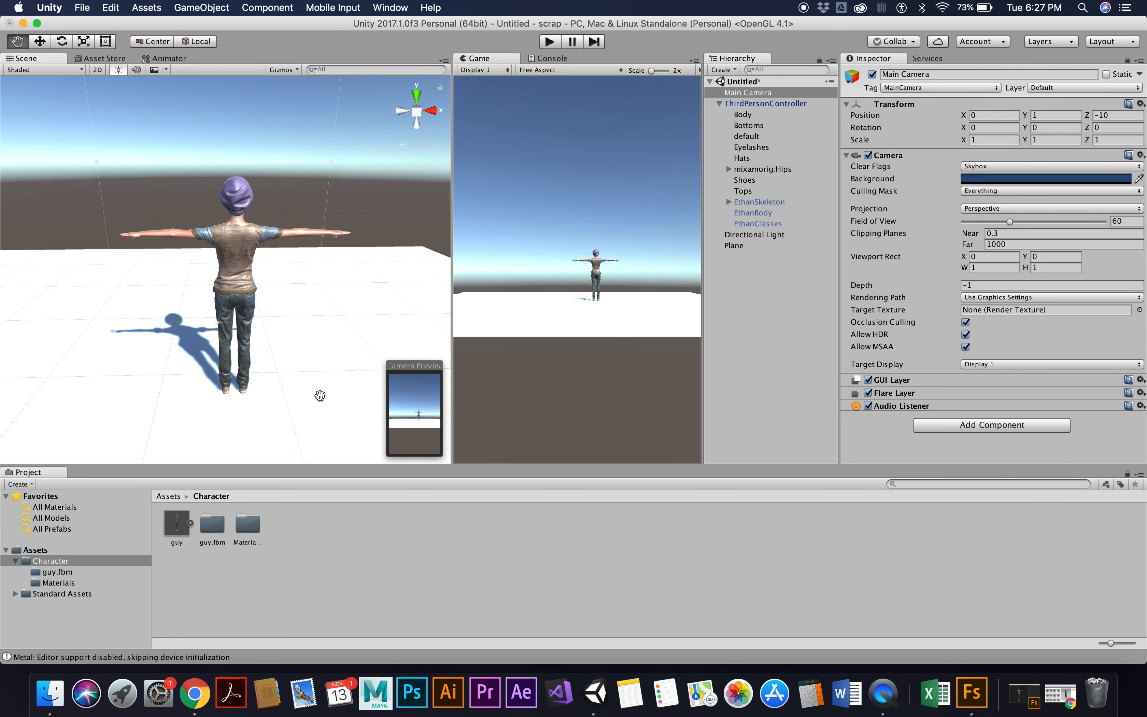
{"action": "scroll", "coordinate": [320, 395], "scroll_direction": "up", "scroll_amount": 2}
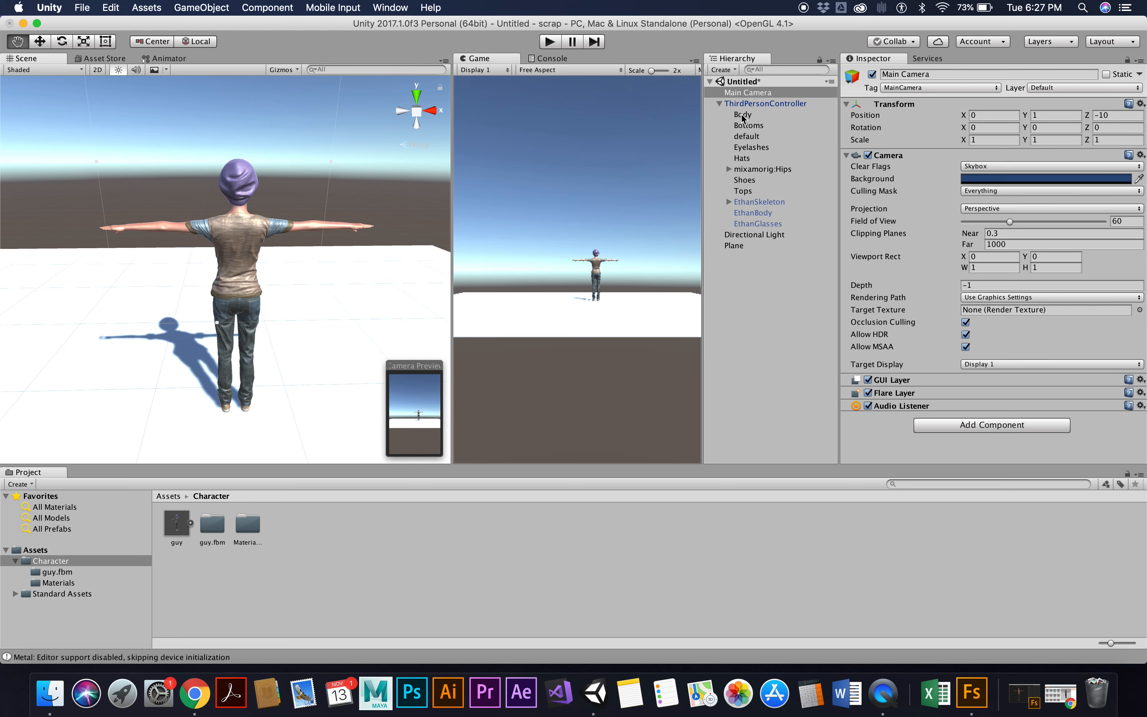
{"action": "left_click", "coordinate": [747, 94]}
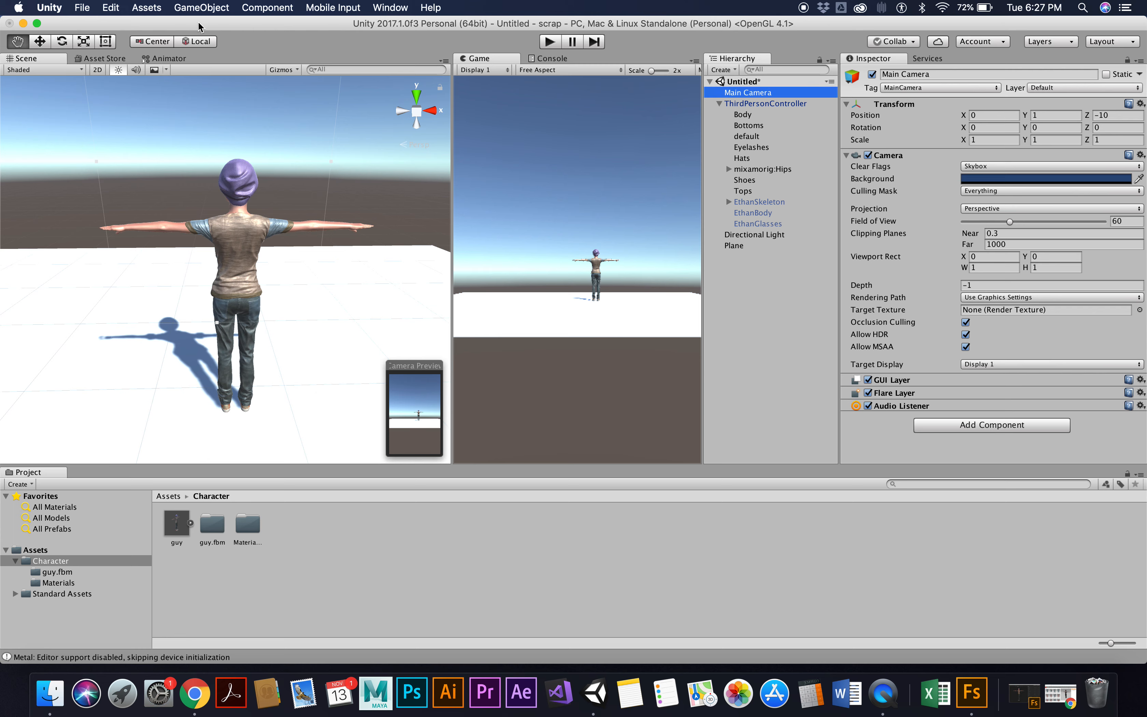
{"action": "left_click", "coordinate": [201, 8]}
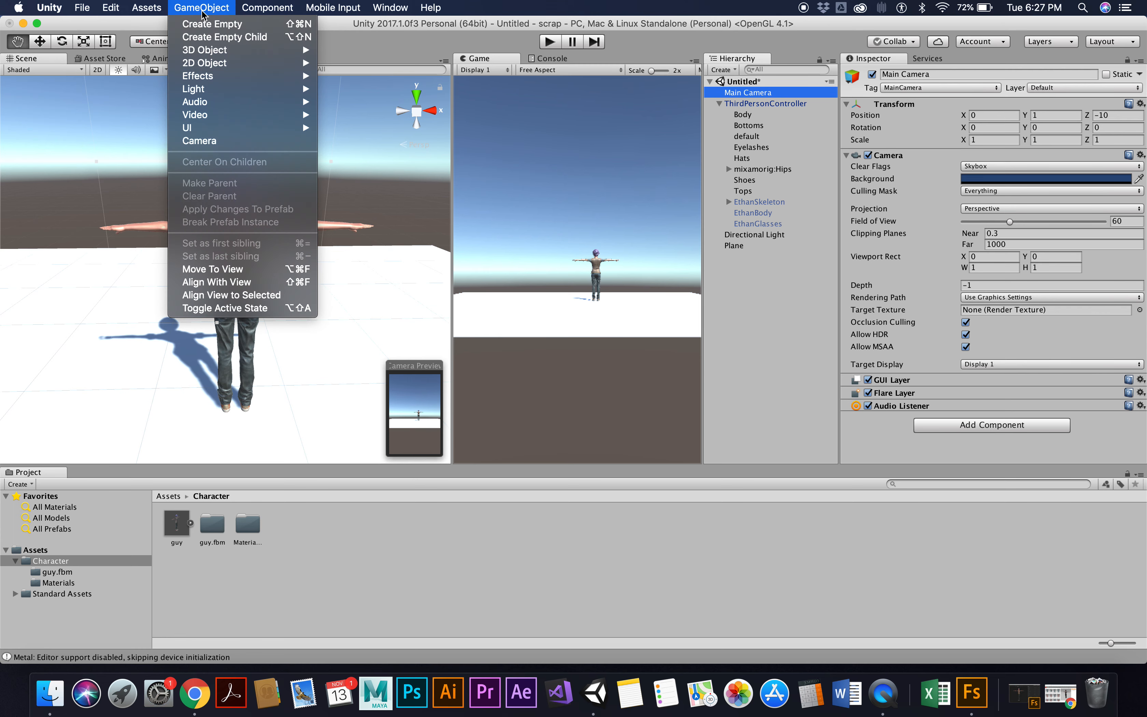
{"action": "left_click", "coordinate": [214, 281]}
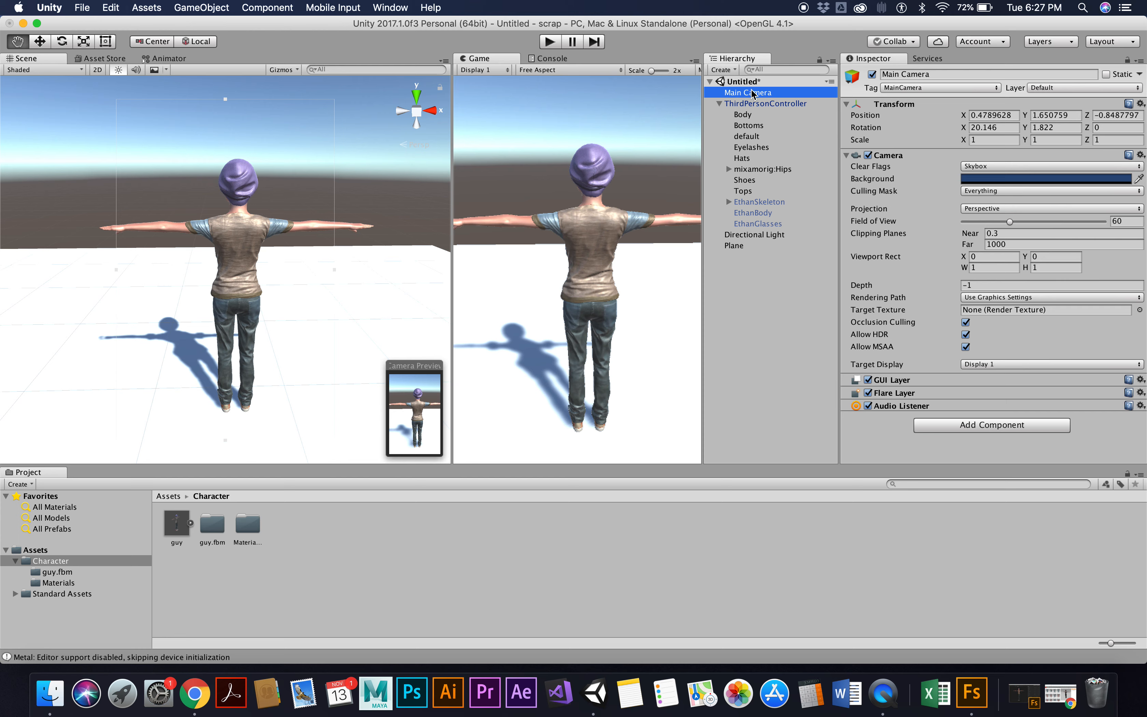
Step: Make the Main Camera a child of the ThirdPersonController, and widen the Game view with Maximize On Play enabled
{"action": "left_click_drag", "start_coordinate": [753, 94], "coordinate": [750, 107]}
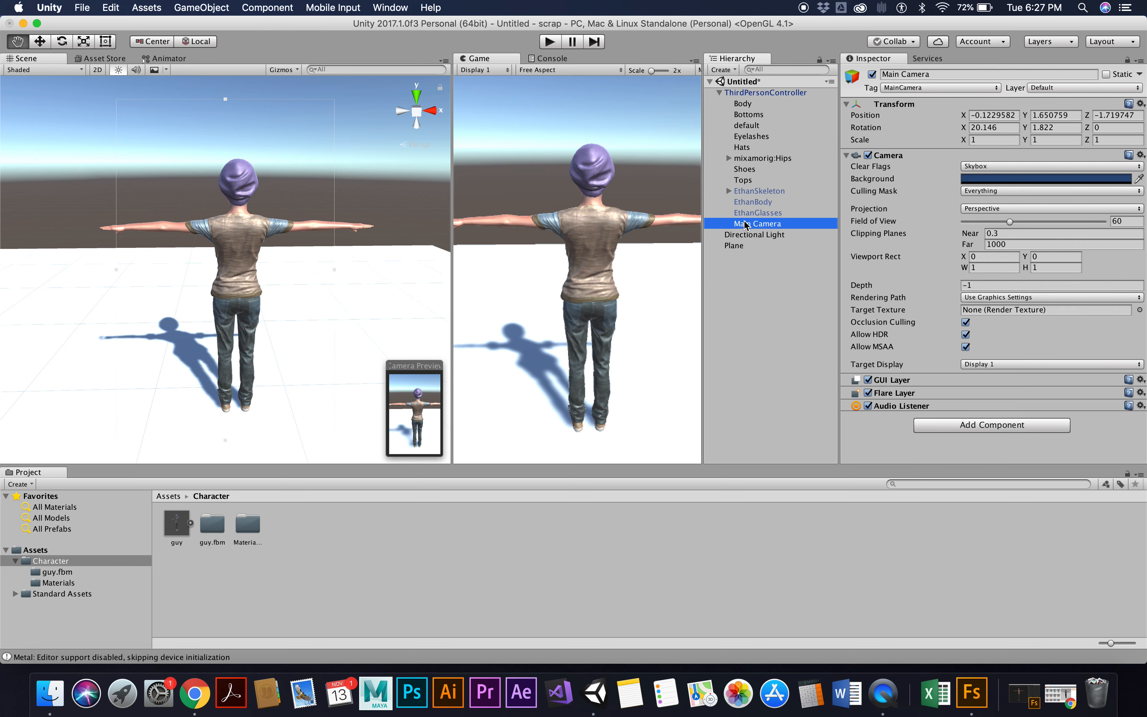
{"action": "left_click_drag", "start_coordinate": [451, 227], "coordinate": [254, 226]}
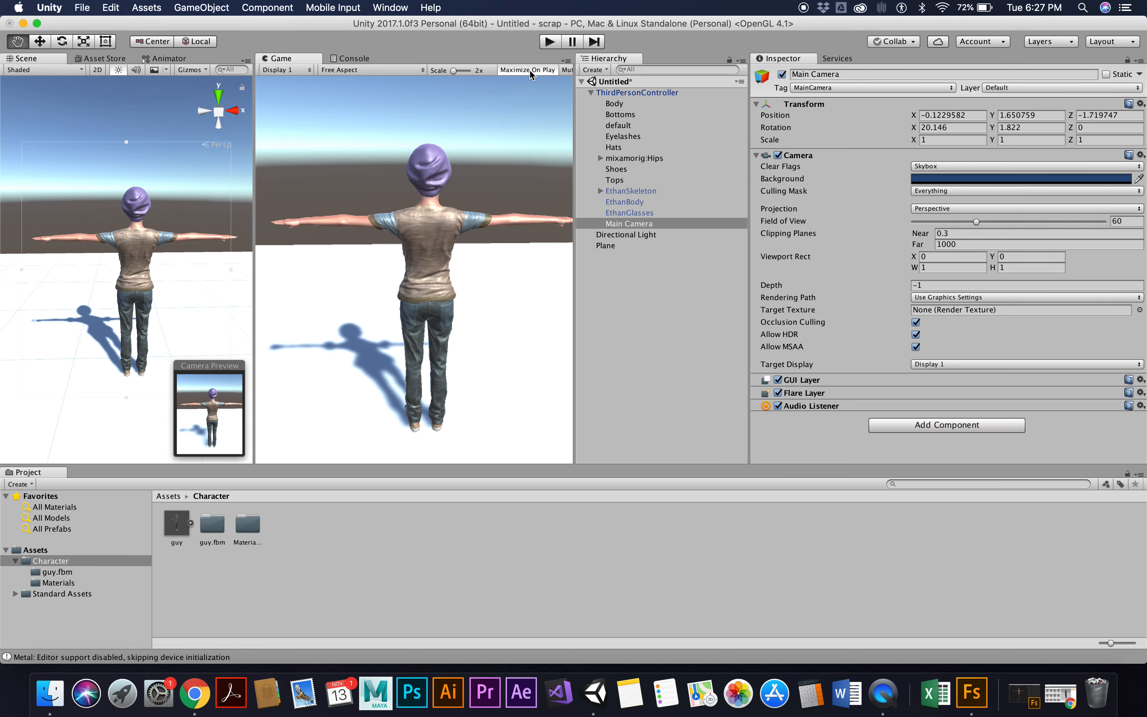
Step: Play the scene maximized and steer the character forward and sideways to check that the camera follows it
{"action": "left_click", "coordinate": [550, 41]}
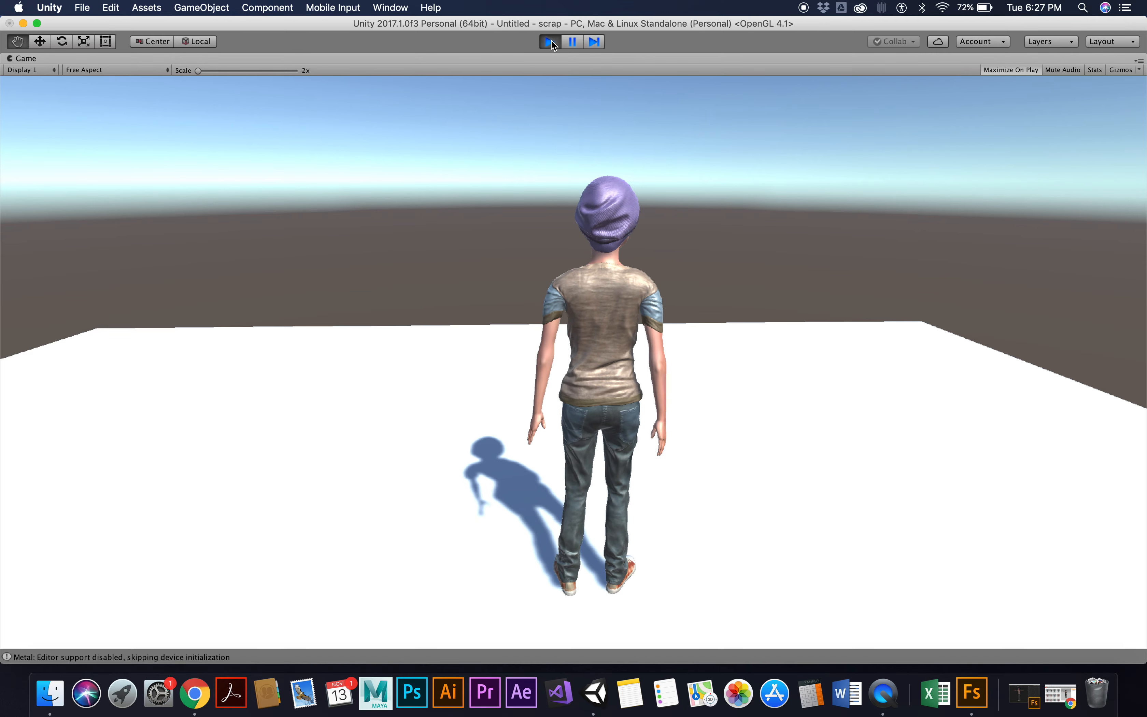
{"action": "key", "text": "w"}
{"action": "key", "text": "d"}
{"action": "key", "text": "w"}
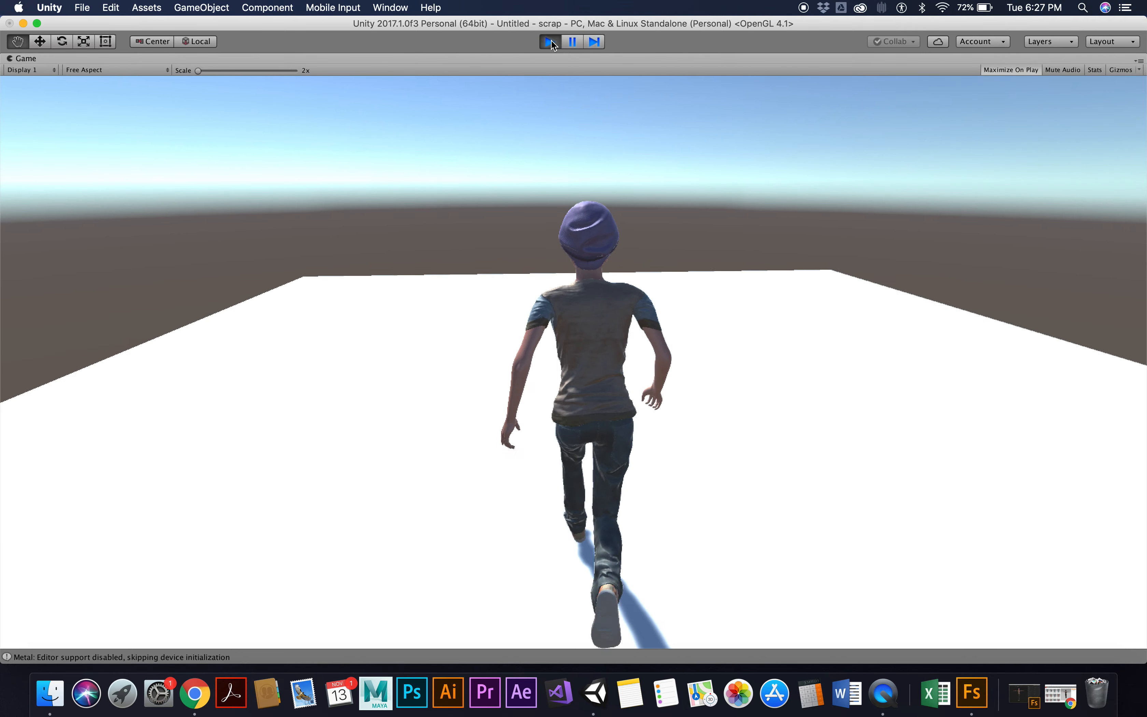
{"action": "key", "text": "d"}
{"action": "key", "text": "a"}
{"action": "key", "text": "w"}
{"action": "key", "text": "d"}
{"action": "key", "text": "w"}
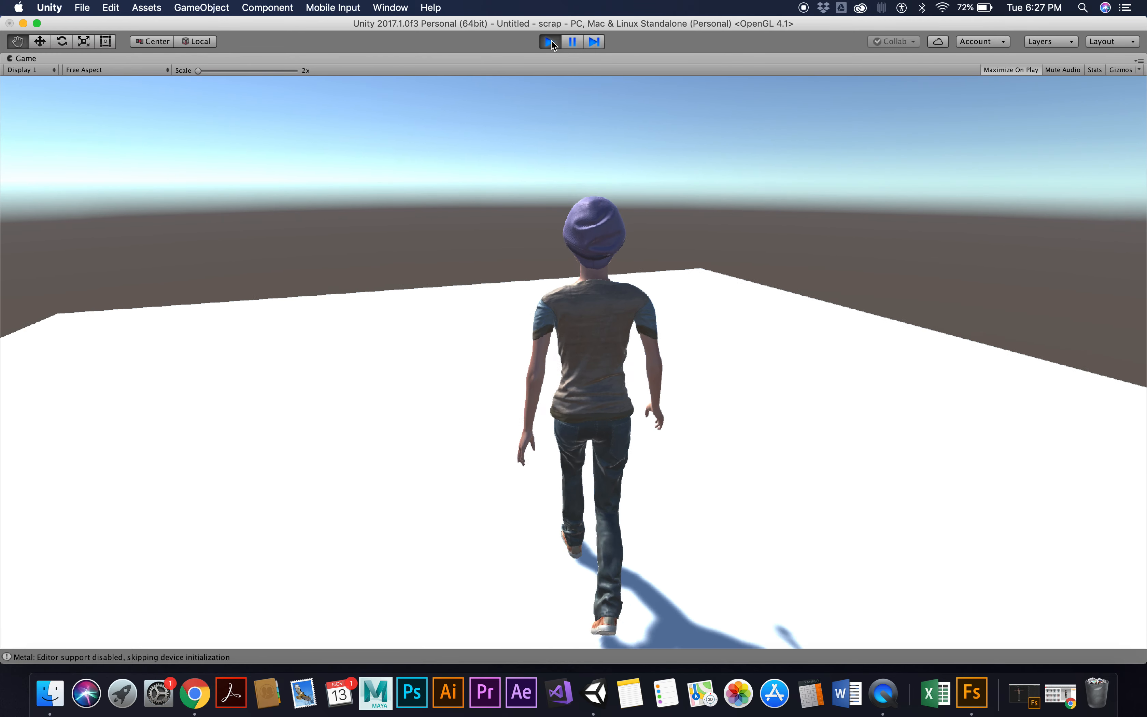
{"action": "key", "text": "a"}
{"action": "key", "text": "a"}
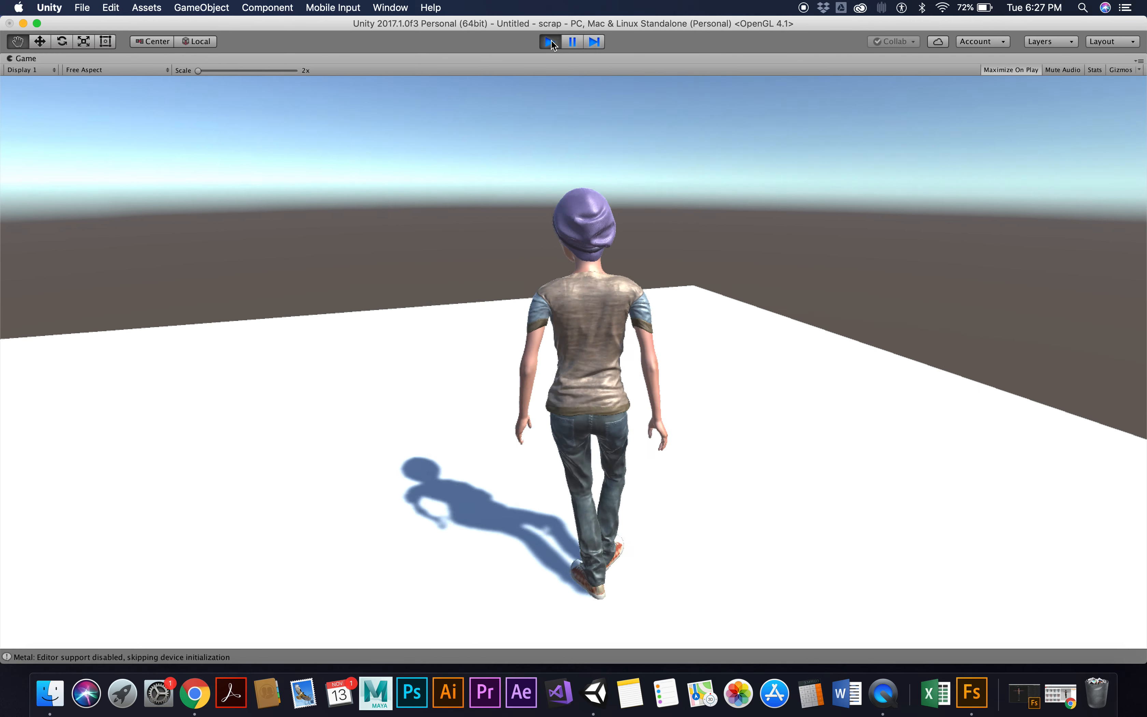
Step: Test the character's jump in play mode, both before and after walking forward, with the camera following
{"action": "key", "text": "space"}
{"action": "key", "text": "w"}
{"action": "key", "text": "space"}
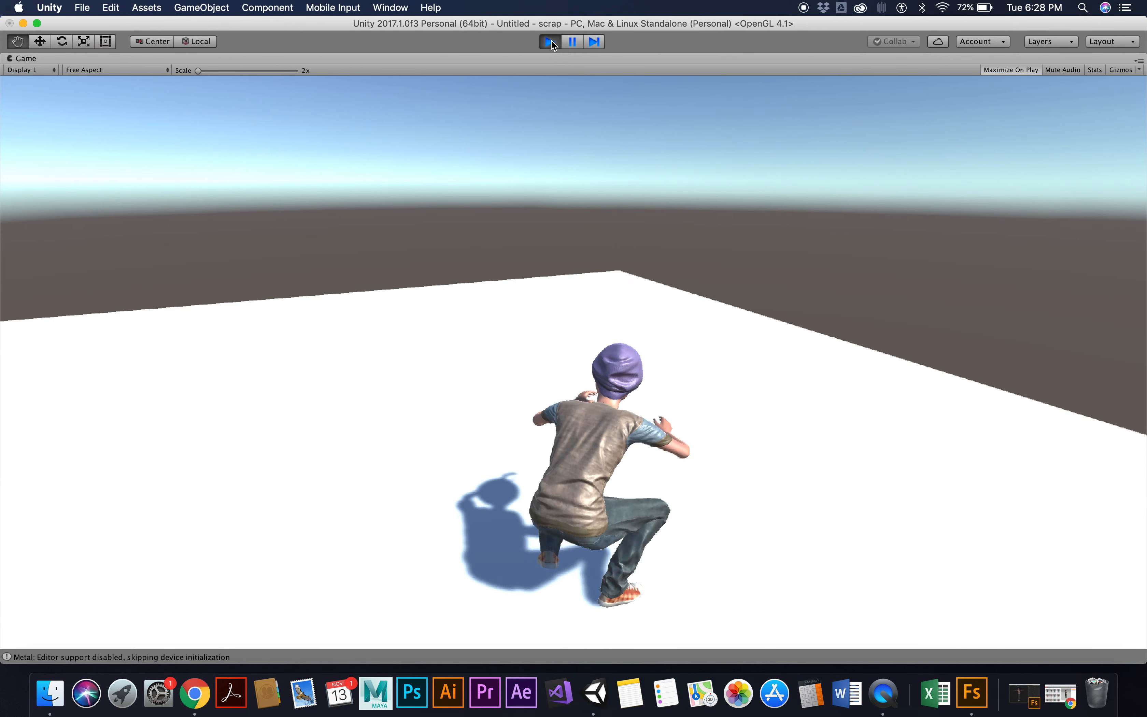
Step: Steer the character left, right and forward to check the follow camera while turning, and stop playing the scene
{"action": "key", "text": "a"}
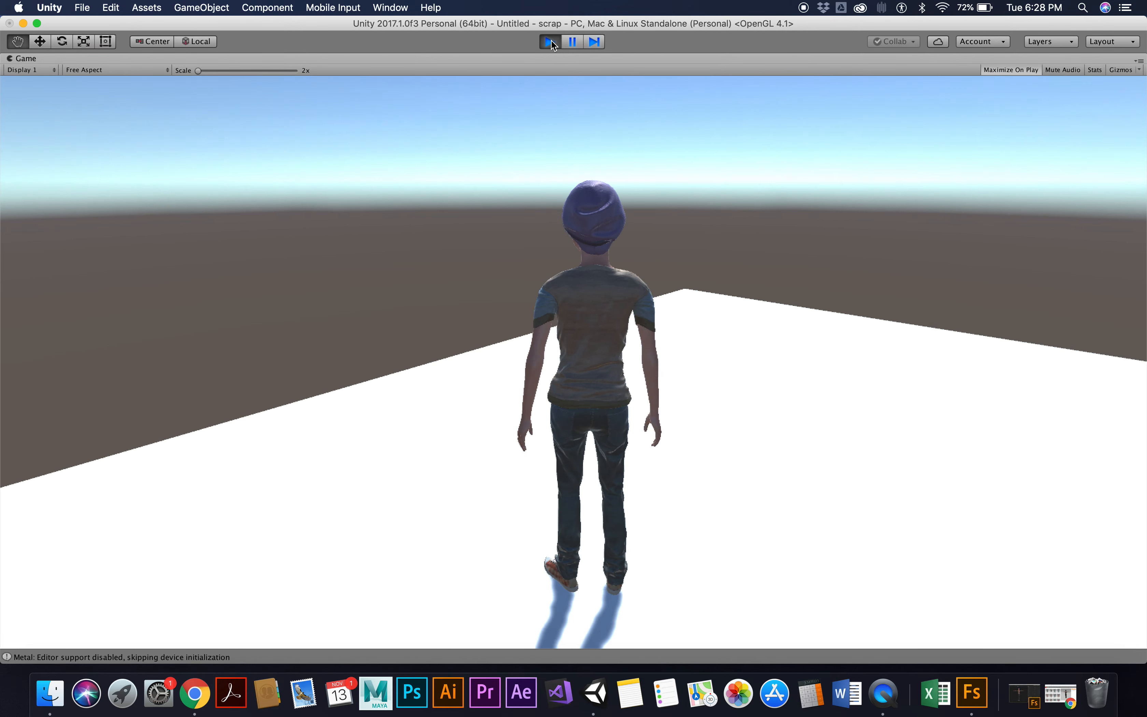
{"action": "key", "text": "d"}
{"action": "key", "text": "w"}
{"action": "key", "text": "a"}
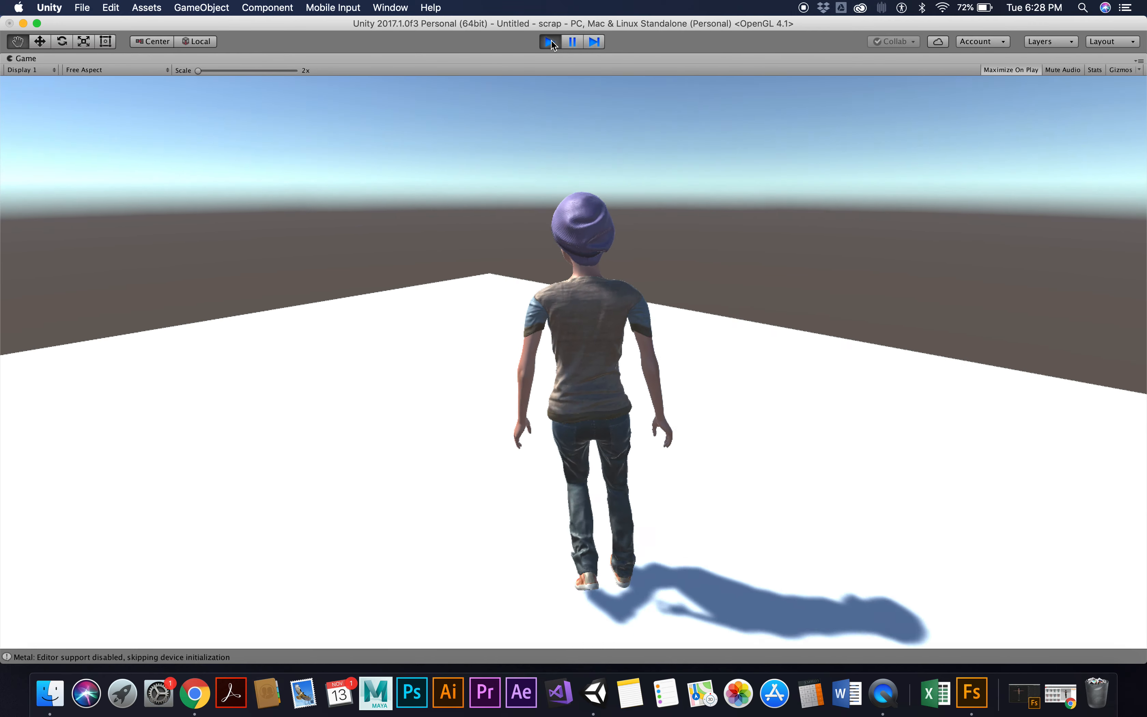
{"action": "key", "text": "d"}
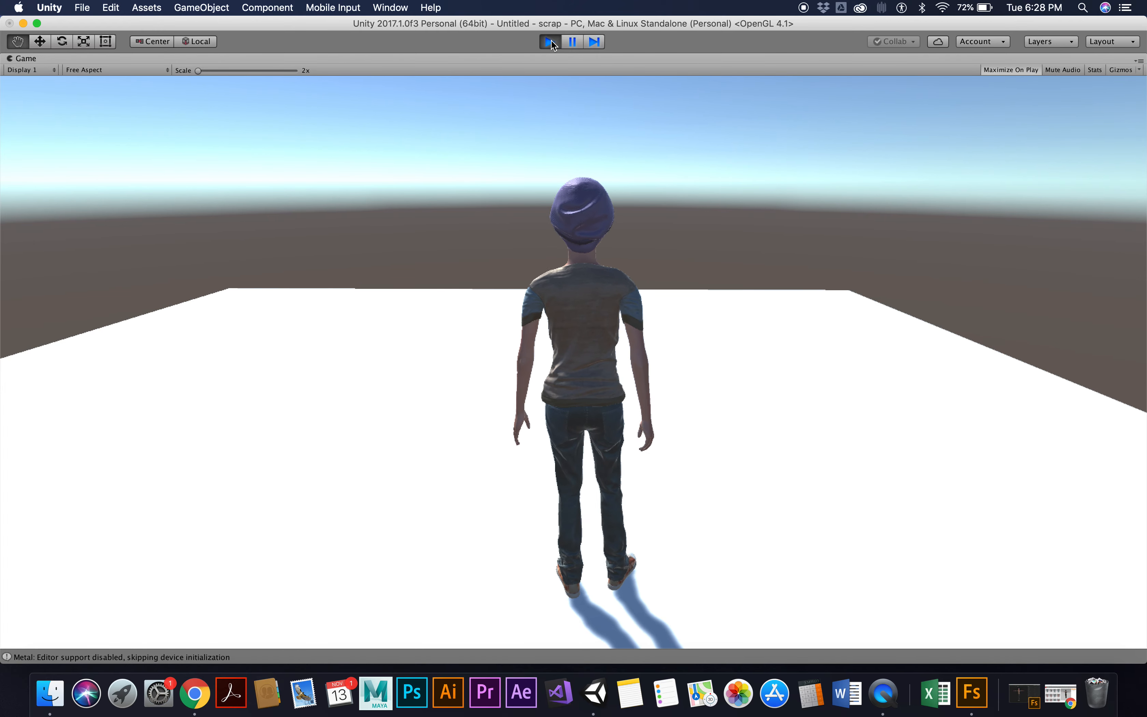
{"action": "key", "text": "a"}
{"action": "left_click", "coordinate": [551, 40]}
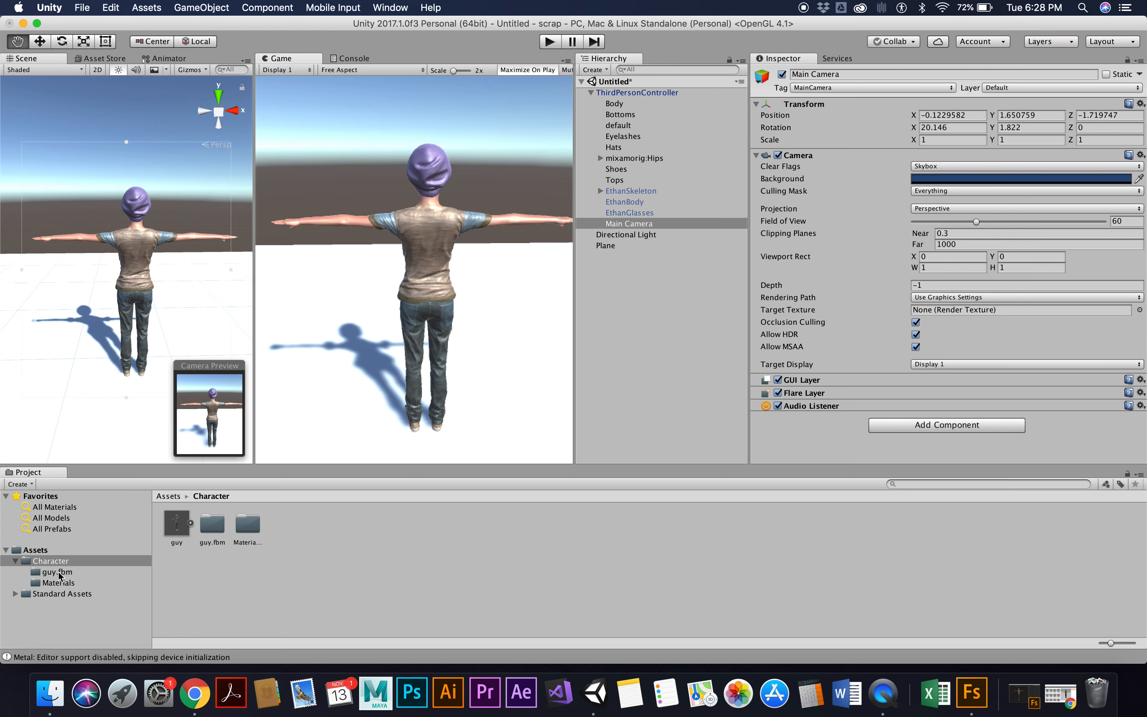
Step: Select the Materials folder inside the Character assets folder
{"action": "left_click", "coordinate": [248, 524]}
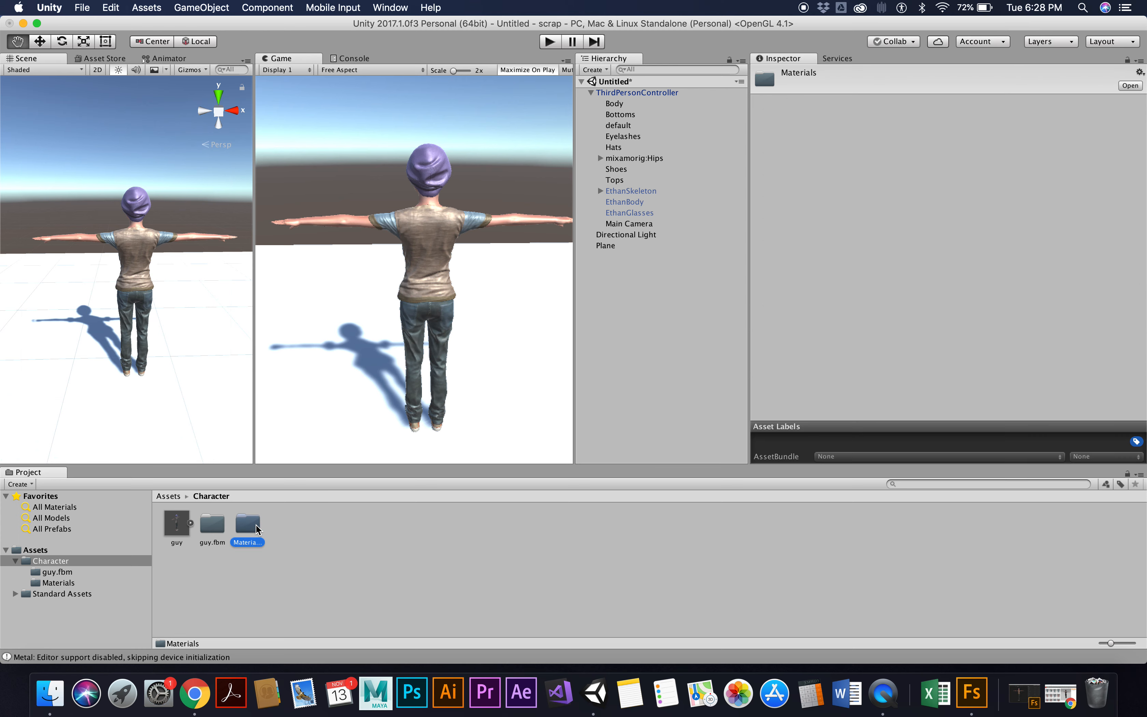